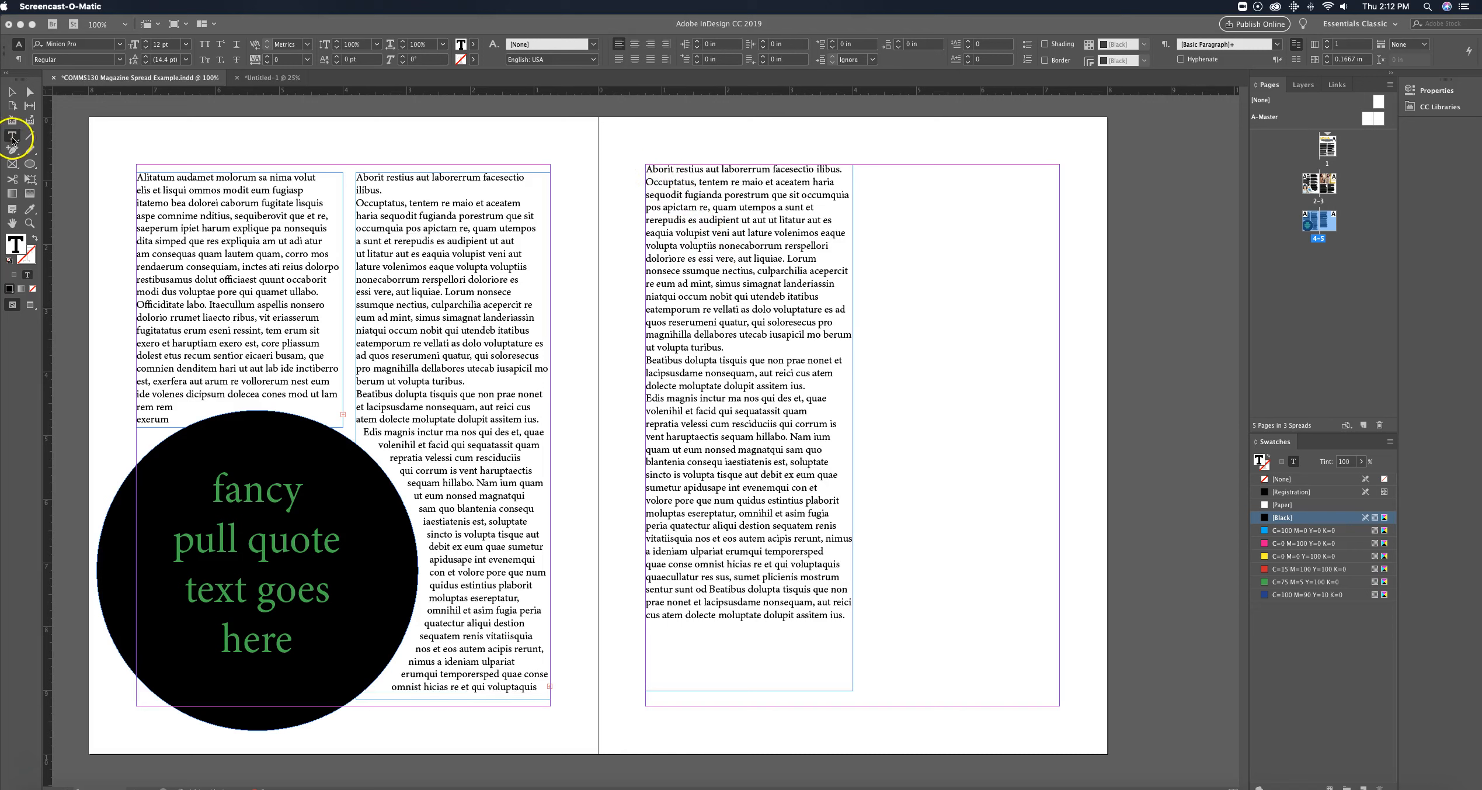
Add the line "Subheading Goes Here" above the first paragraph of the right page's text column
double_click(649, 169)
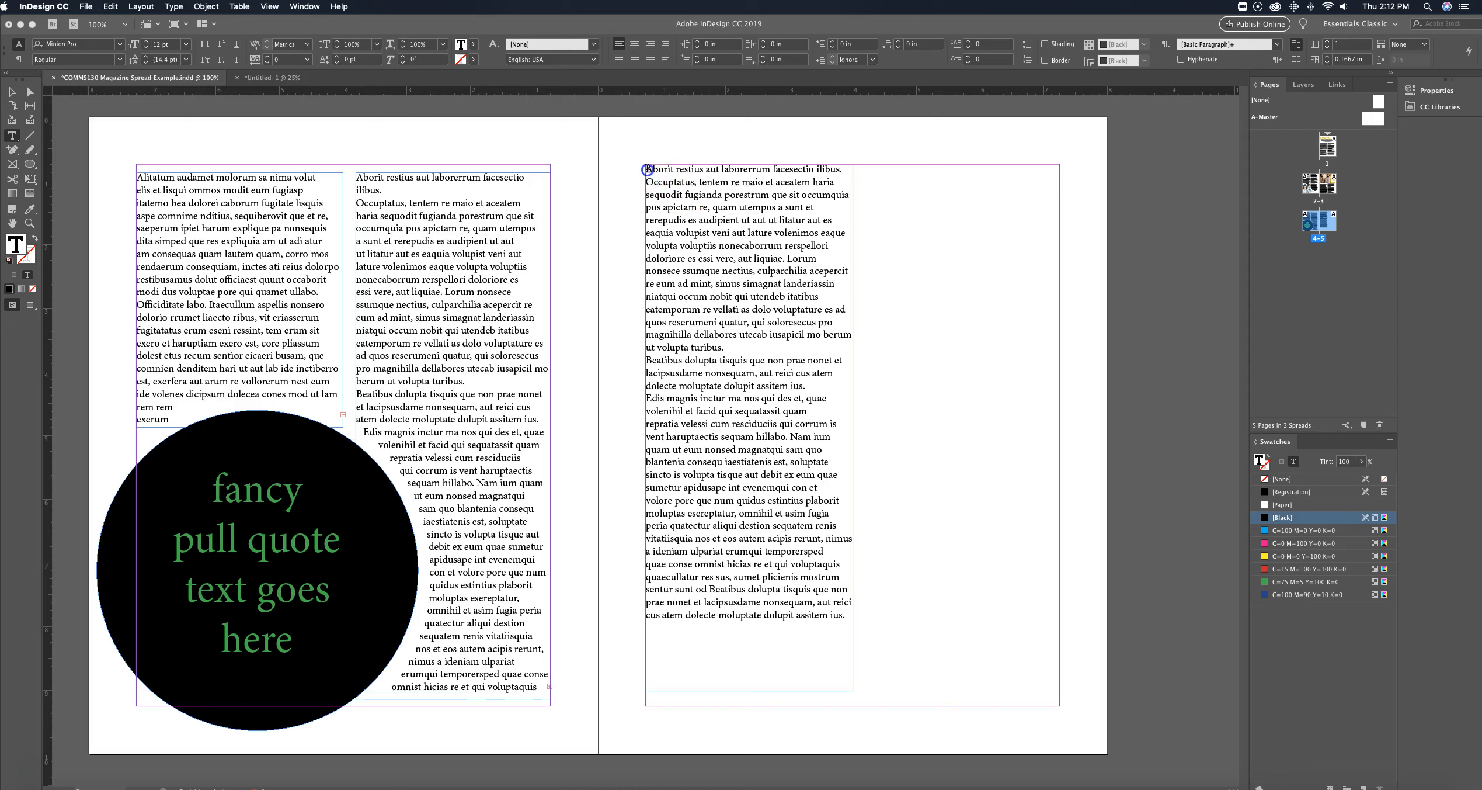
key(Left)
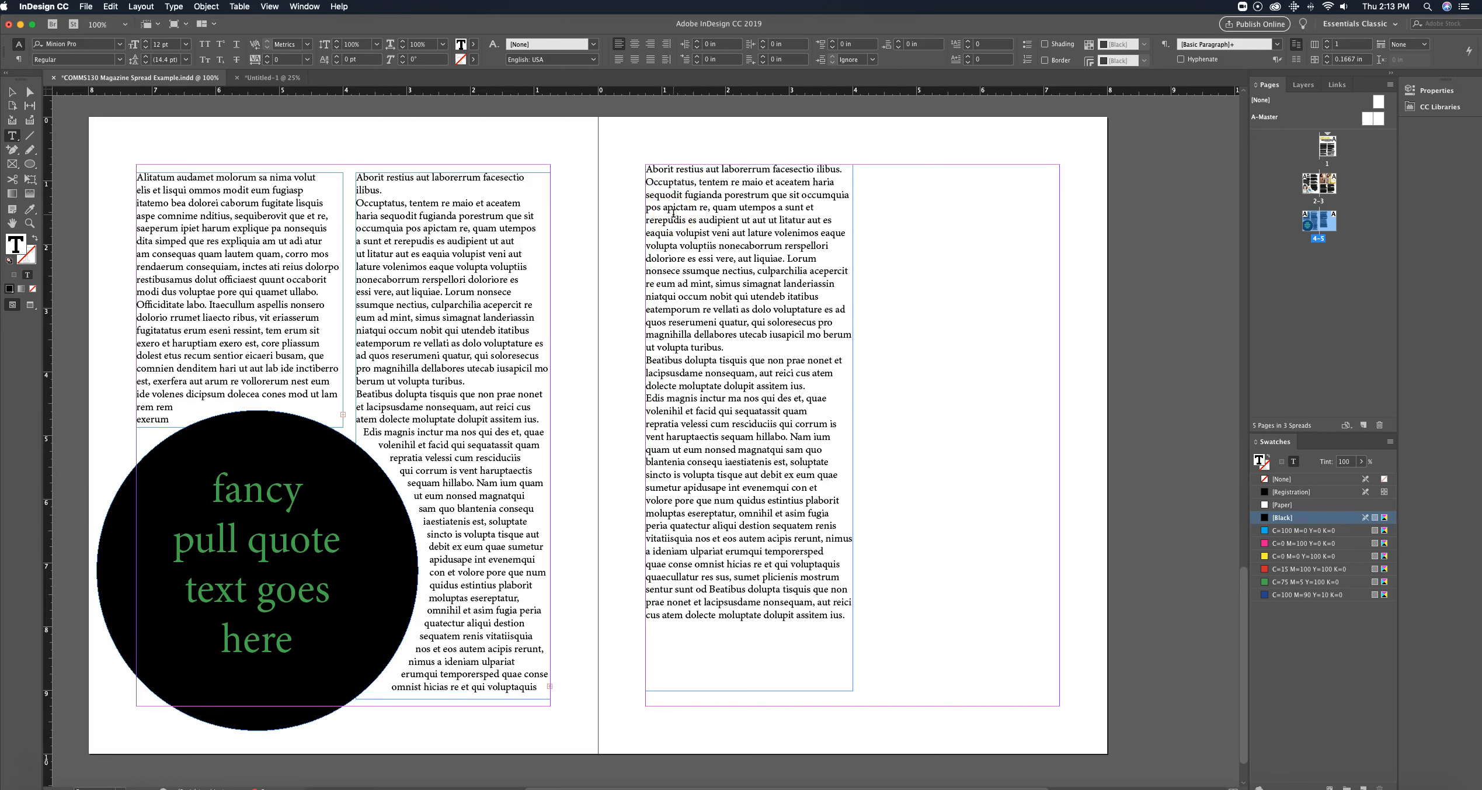
key(Return)
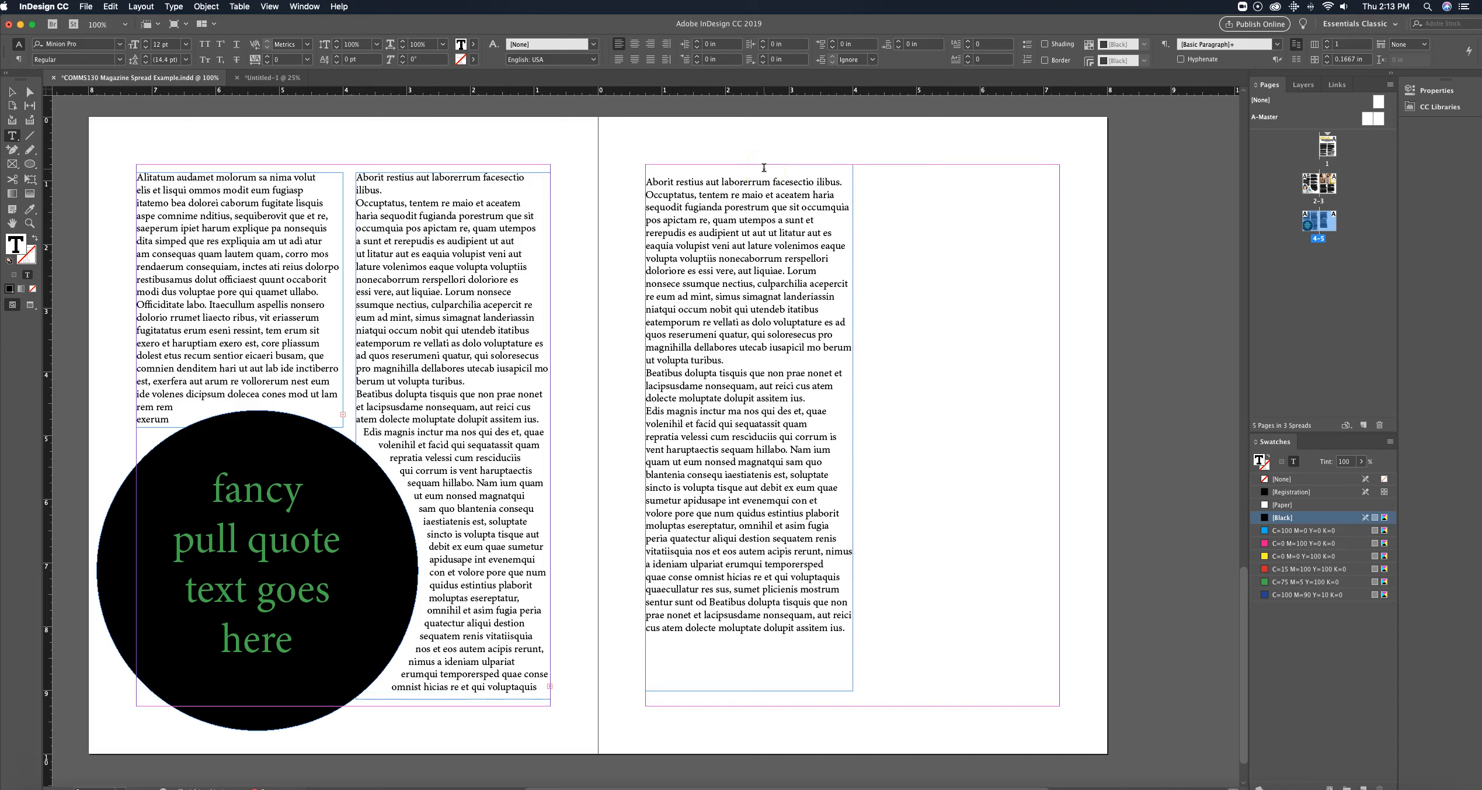
text(Subheading Goes Here)
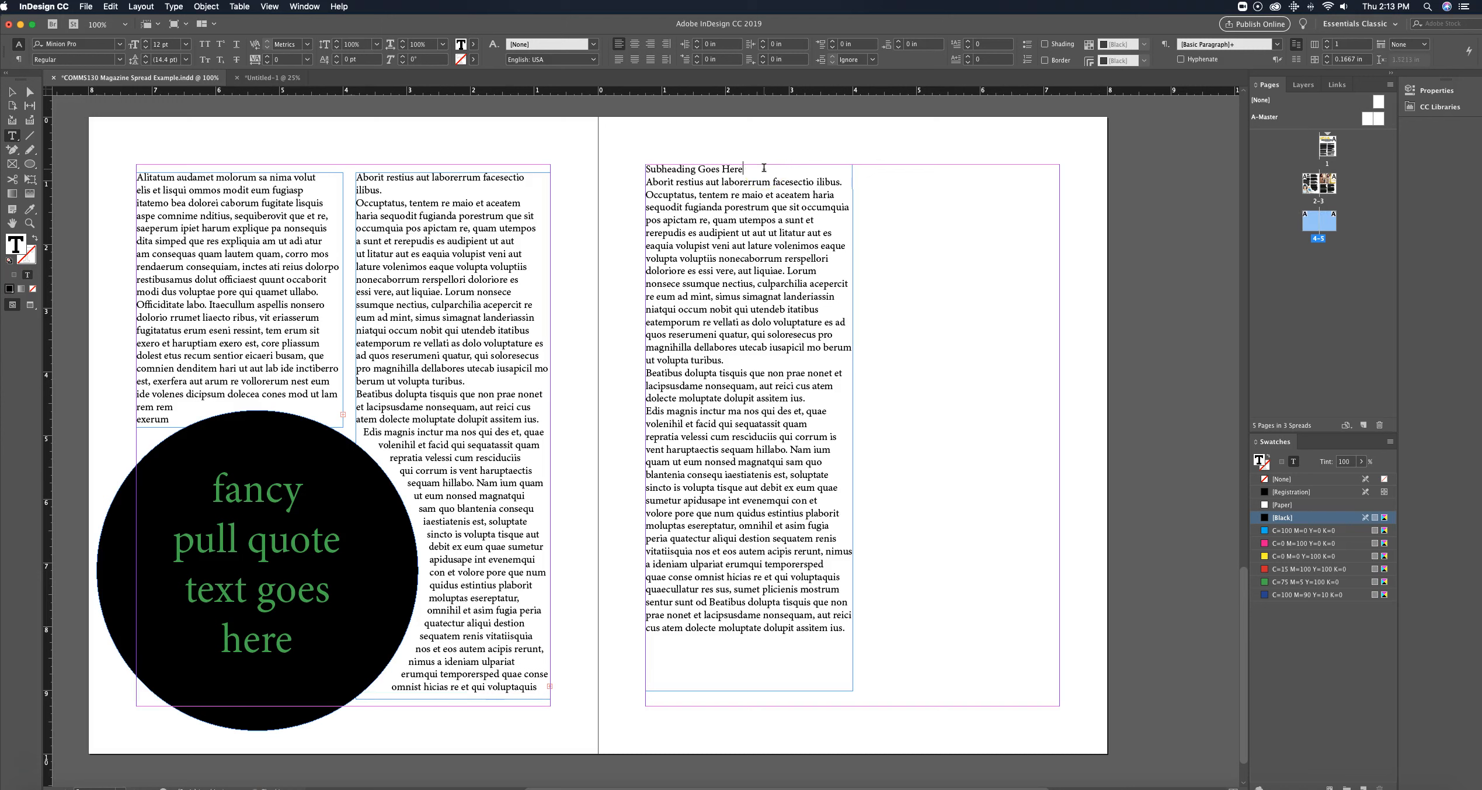
click(911, 237)
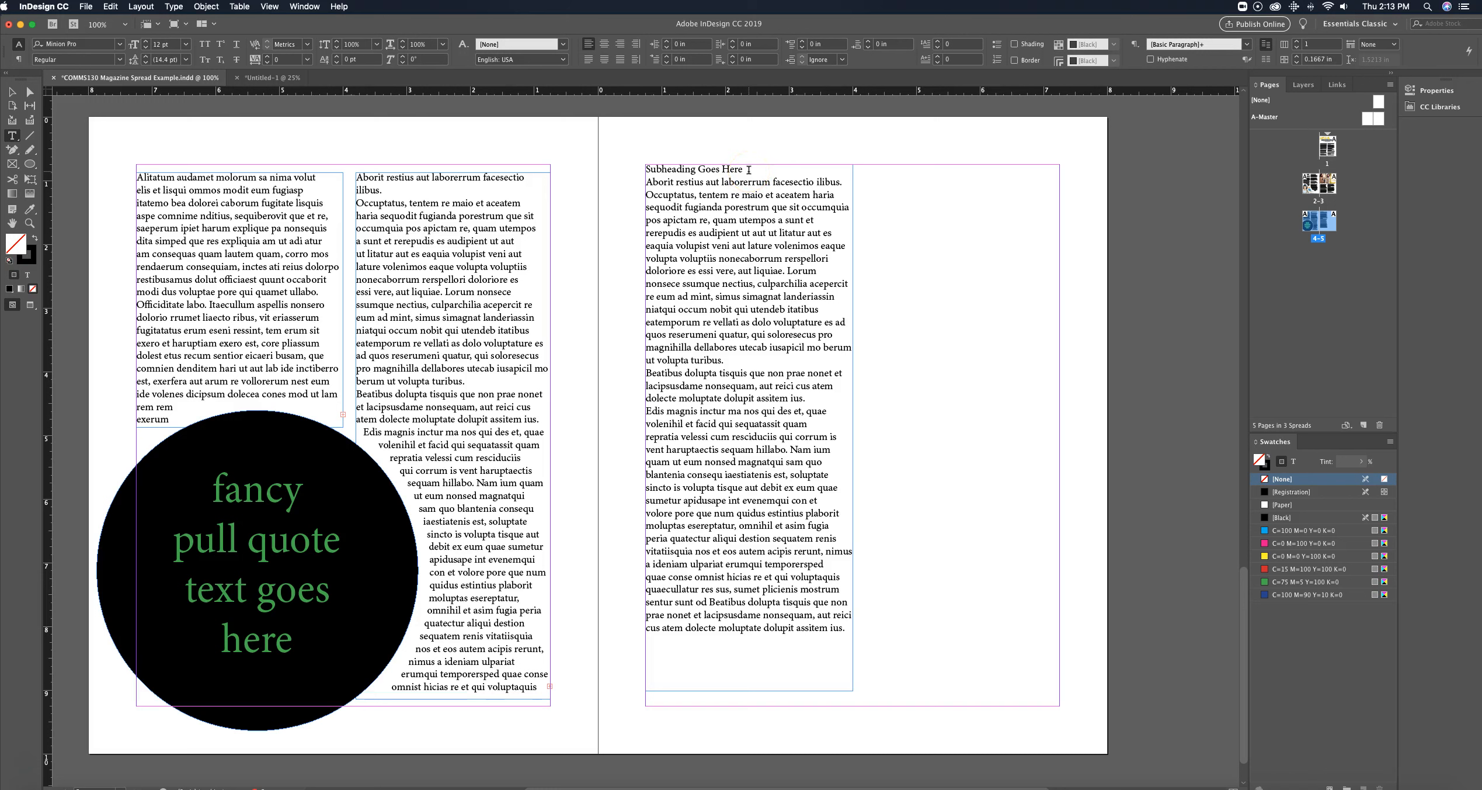
Set the "Subheading Goes Here" line in Lato Black at 15 pt
drag(748, 169, 645, 170)
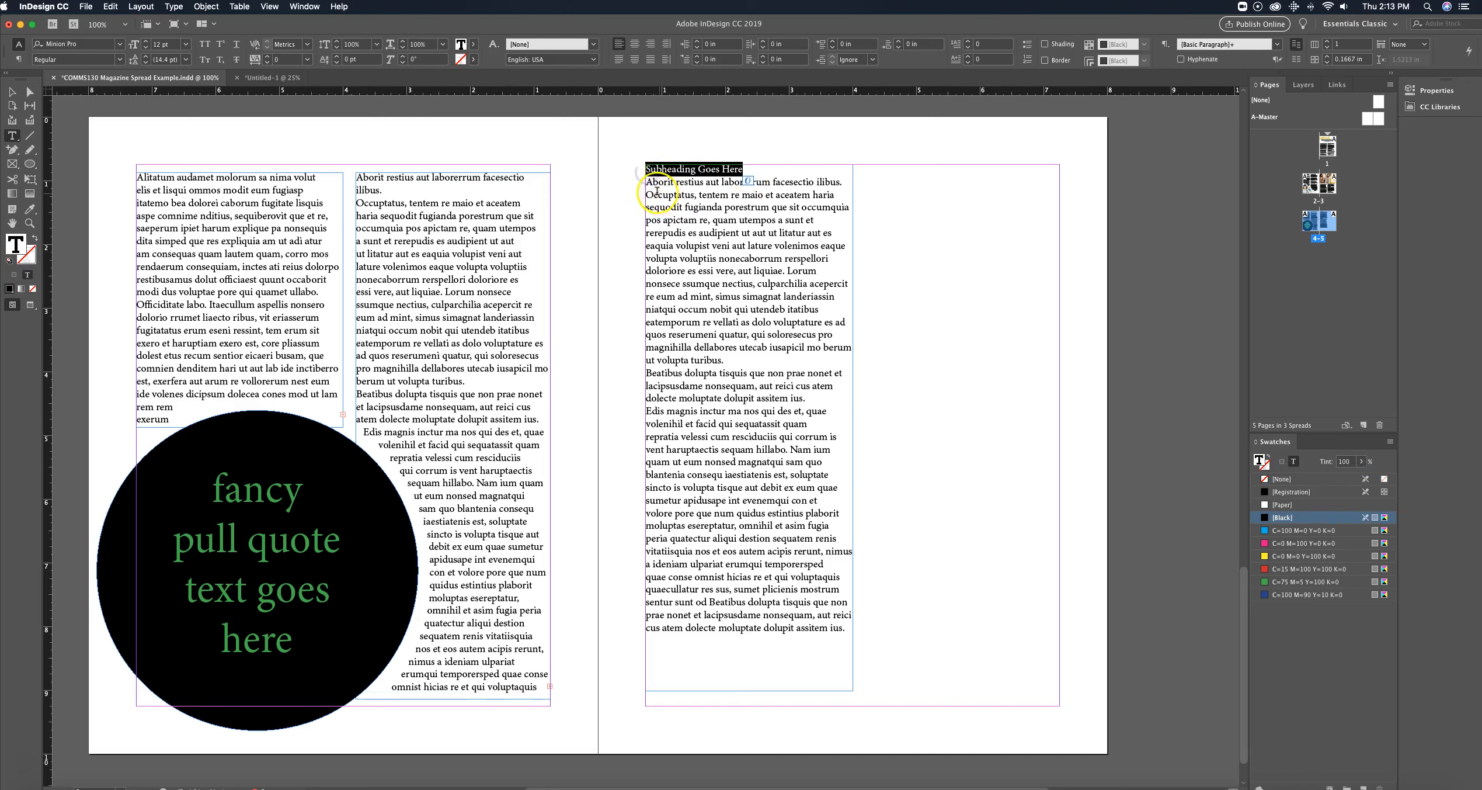
click(95, 44)
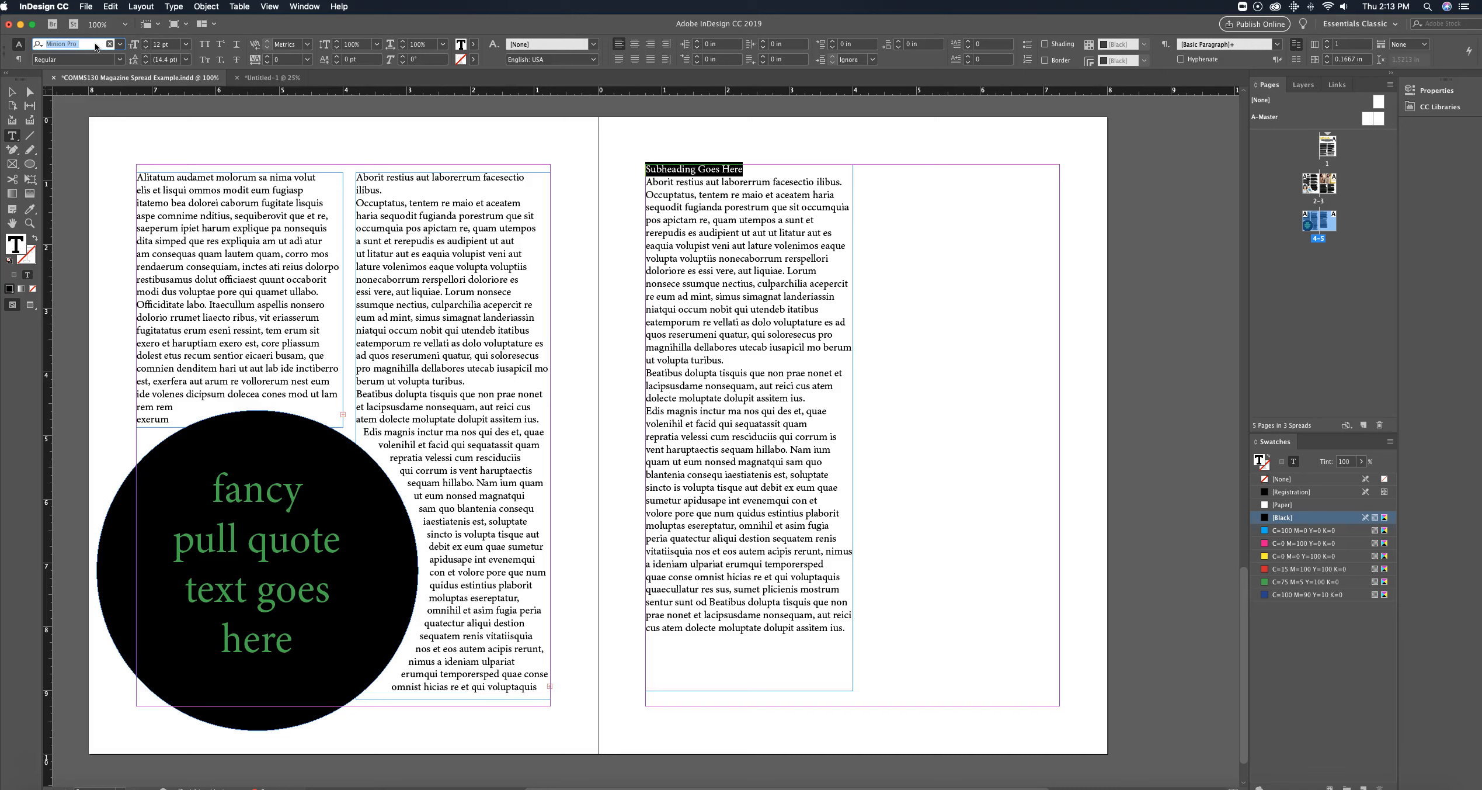
text(Lato)
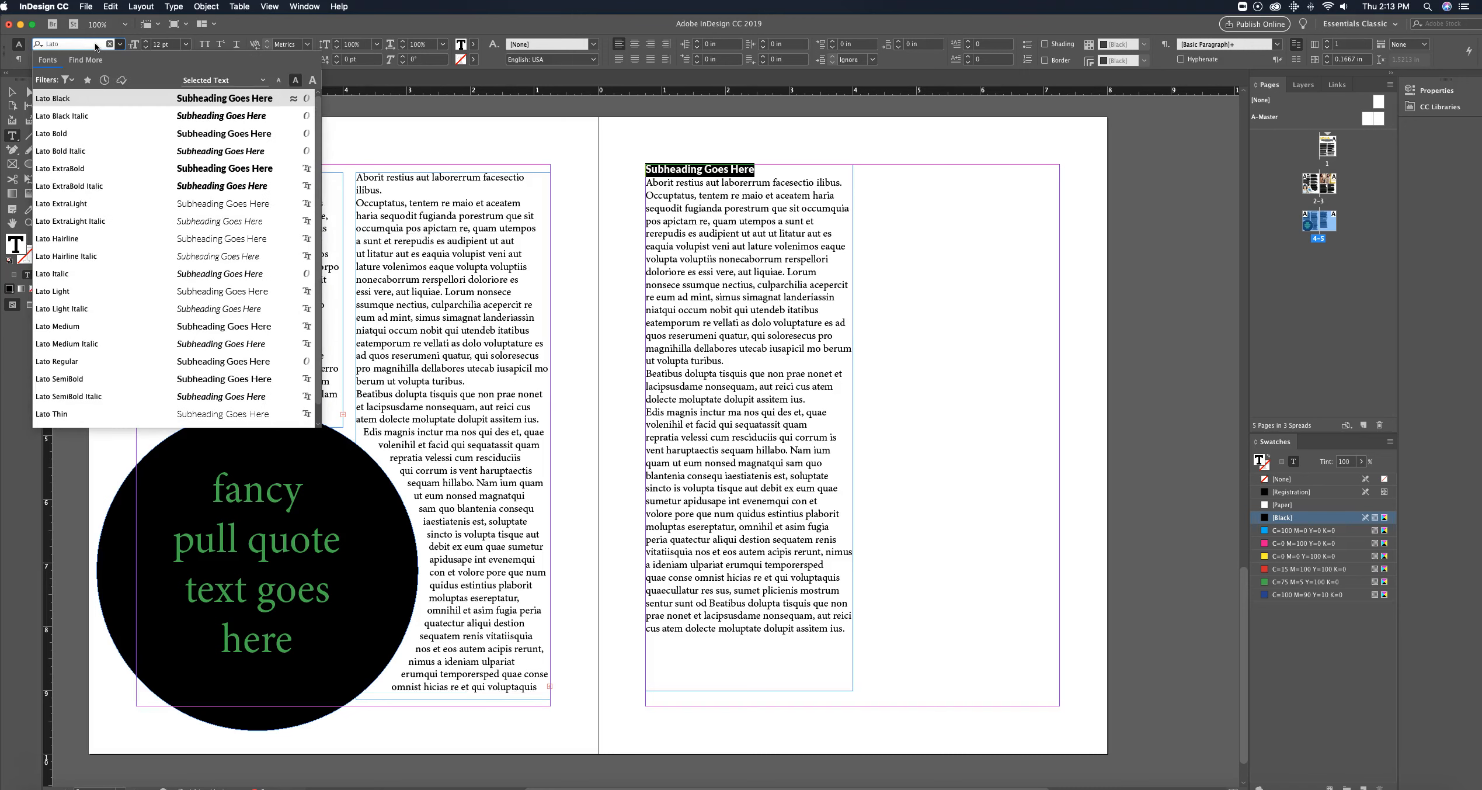
click(79, 101)
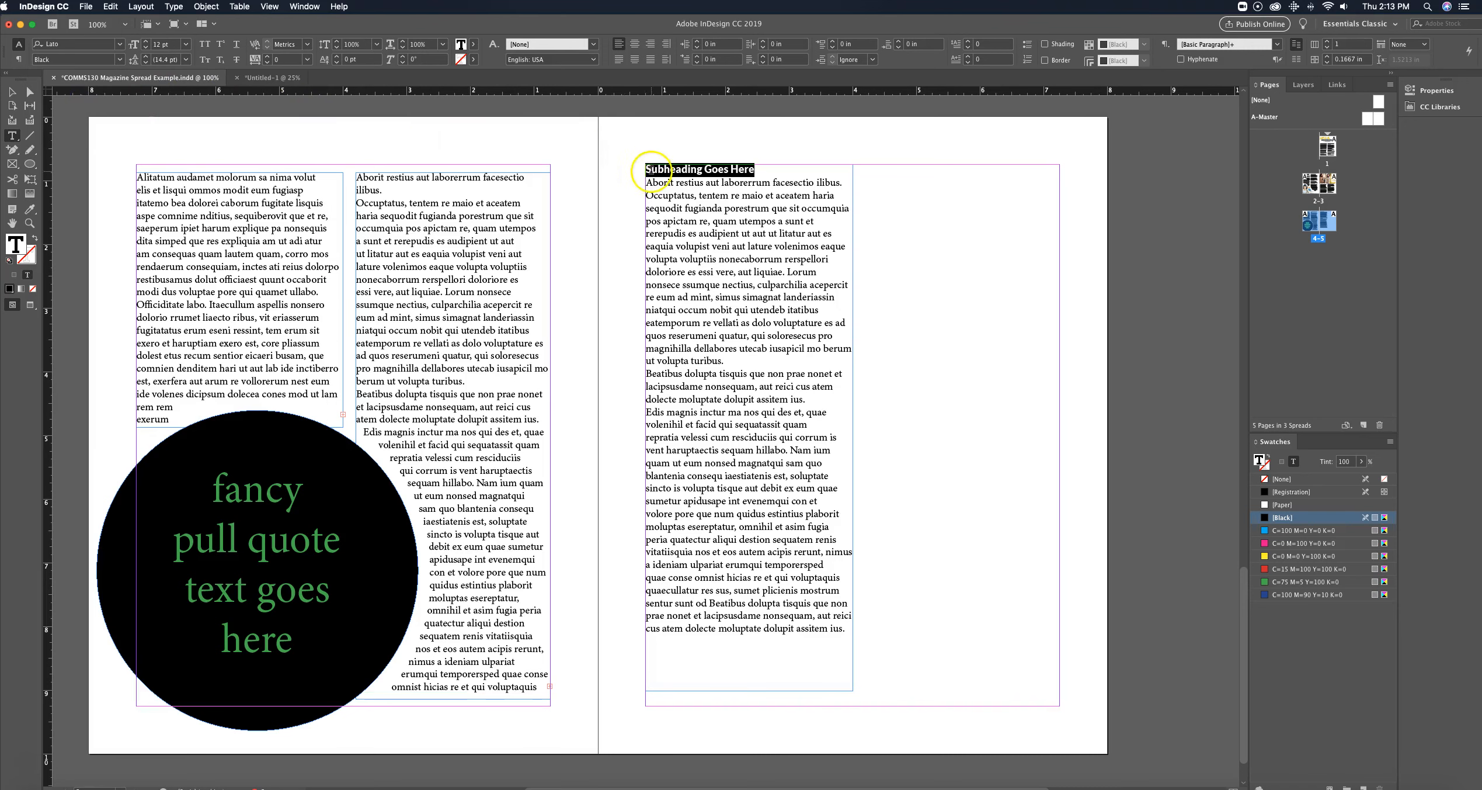
click(146, 42)
click(147, 42)
click(146, 42)
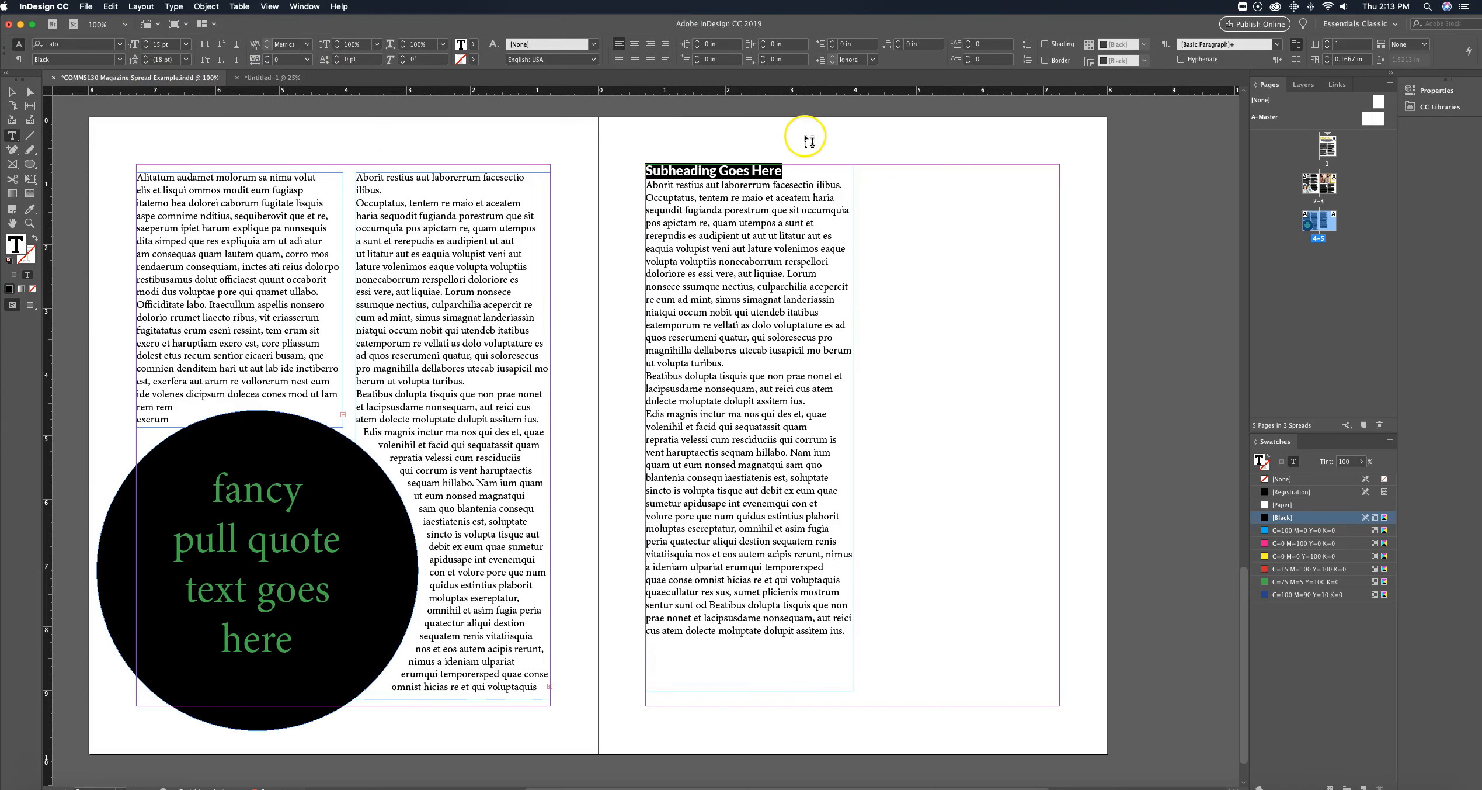
Colour the "Subheading Goes Here" text with the green swatch C=75 M=5 Y=100 K=0
click(474, 46)
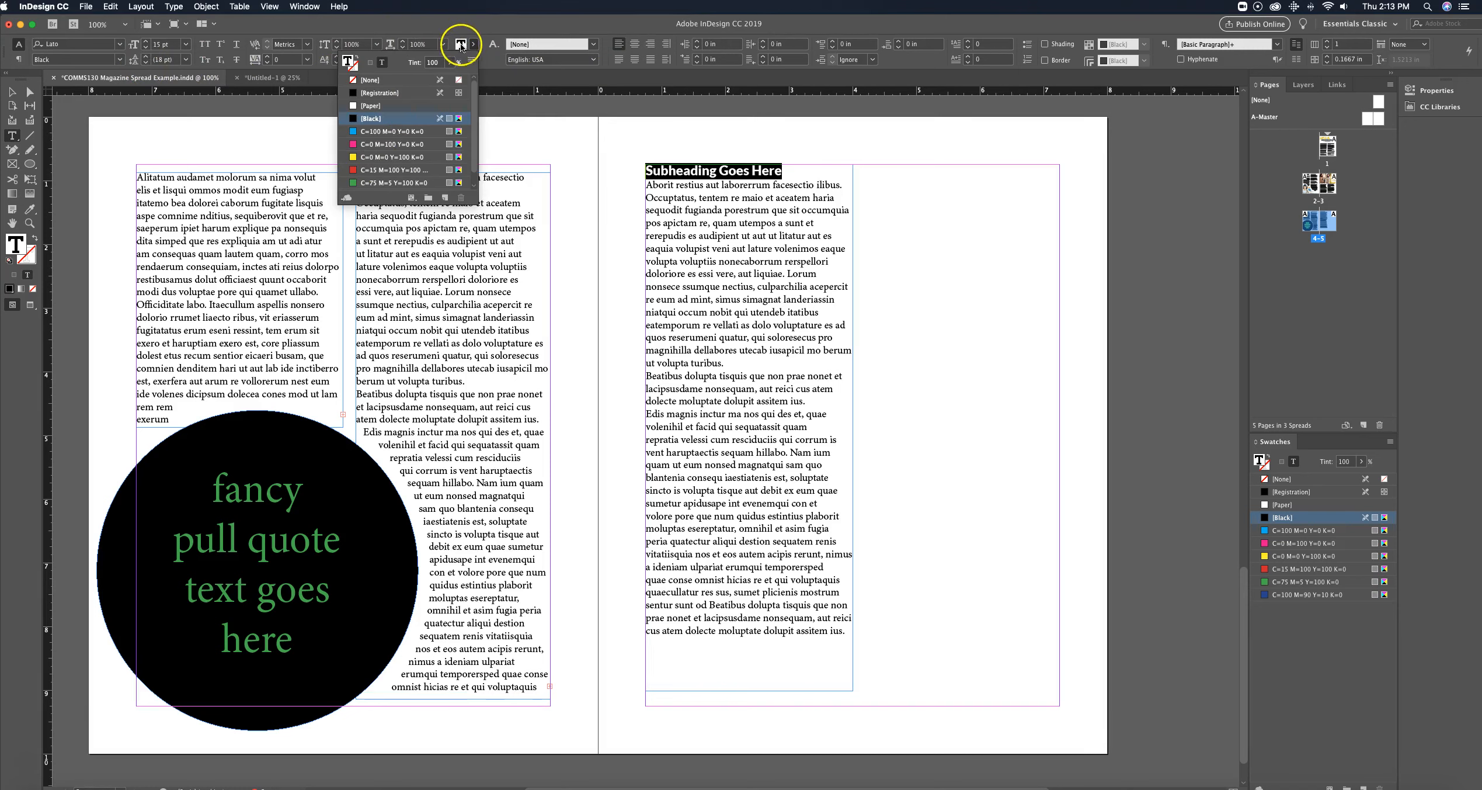
click(367, 184)
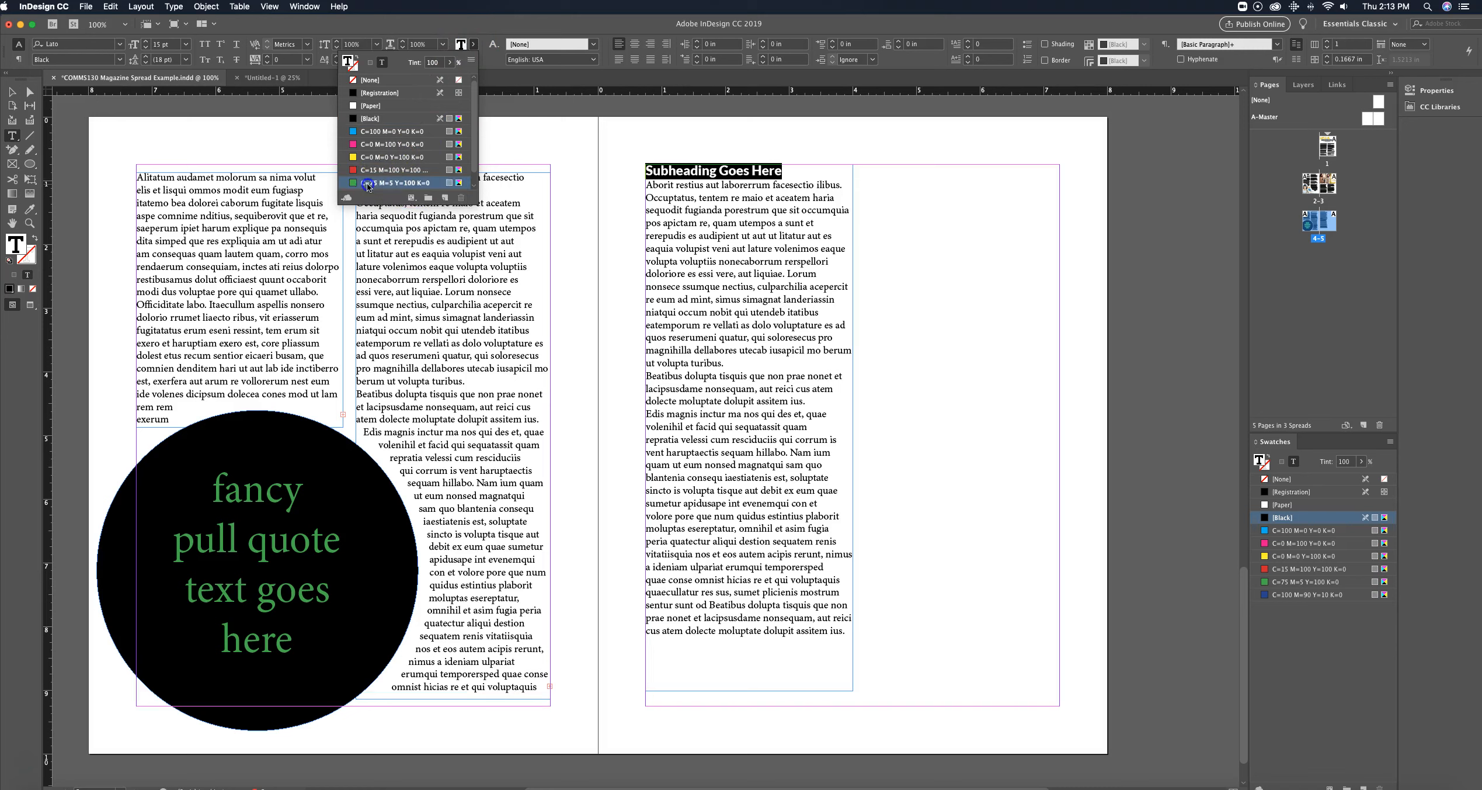
click(915, 219)
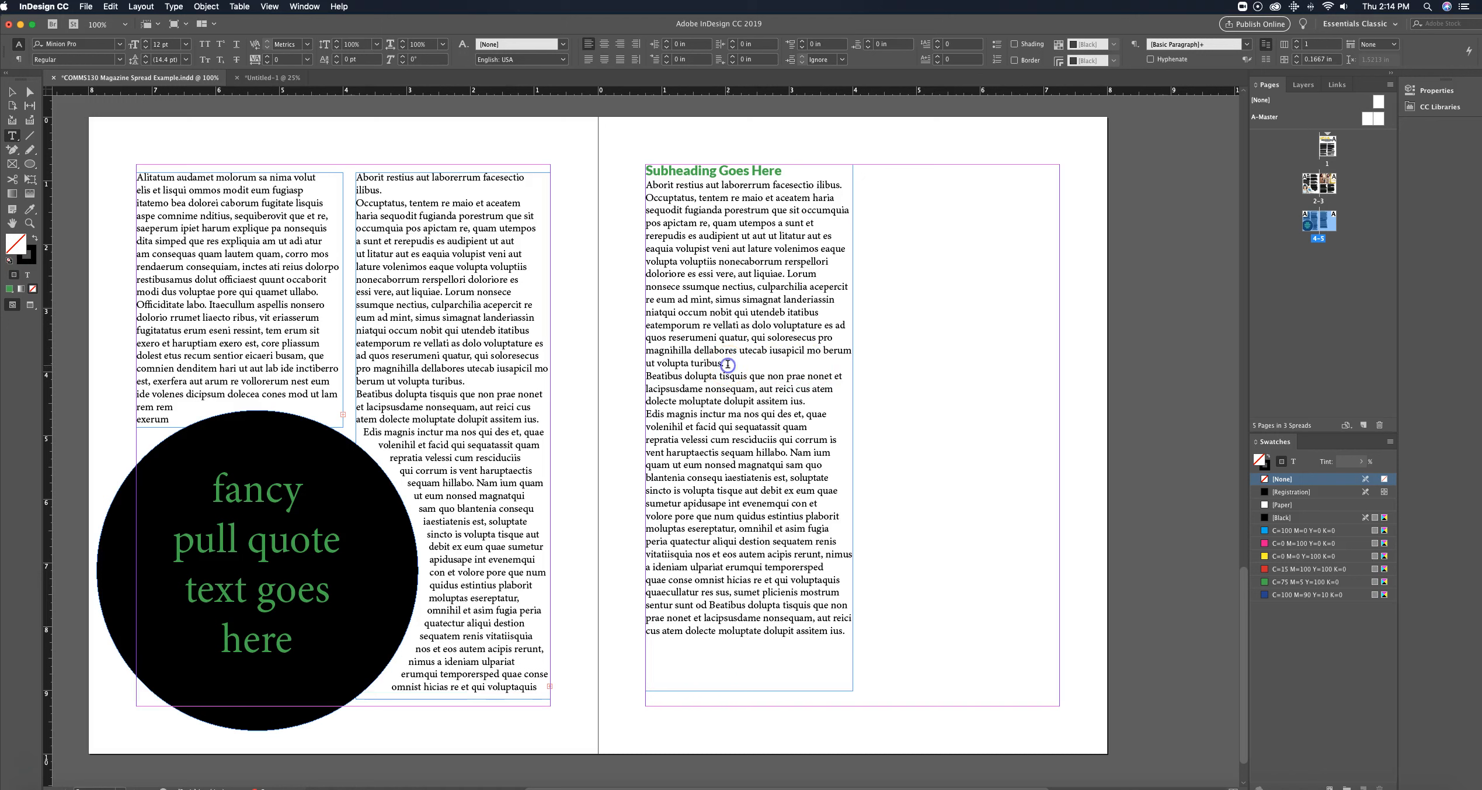
Insert the line "Subheading No.2 Goes Here" after the paragraph ending in "ut volupta turibus." on the right page
click(728, 364)
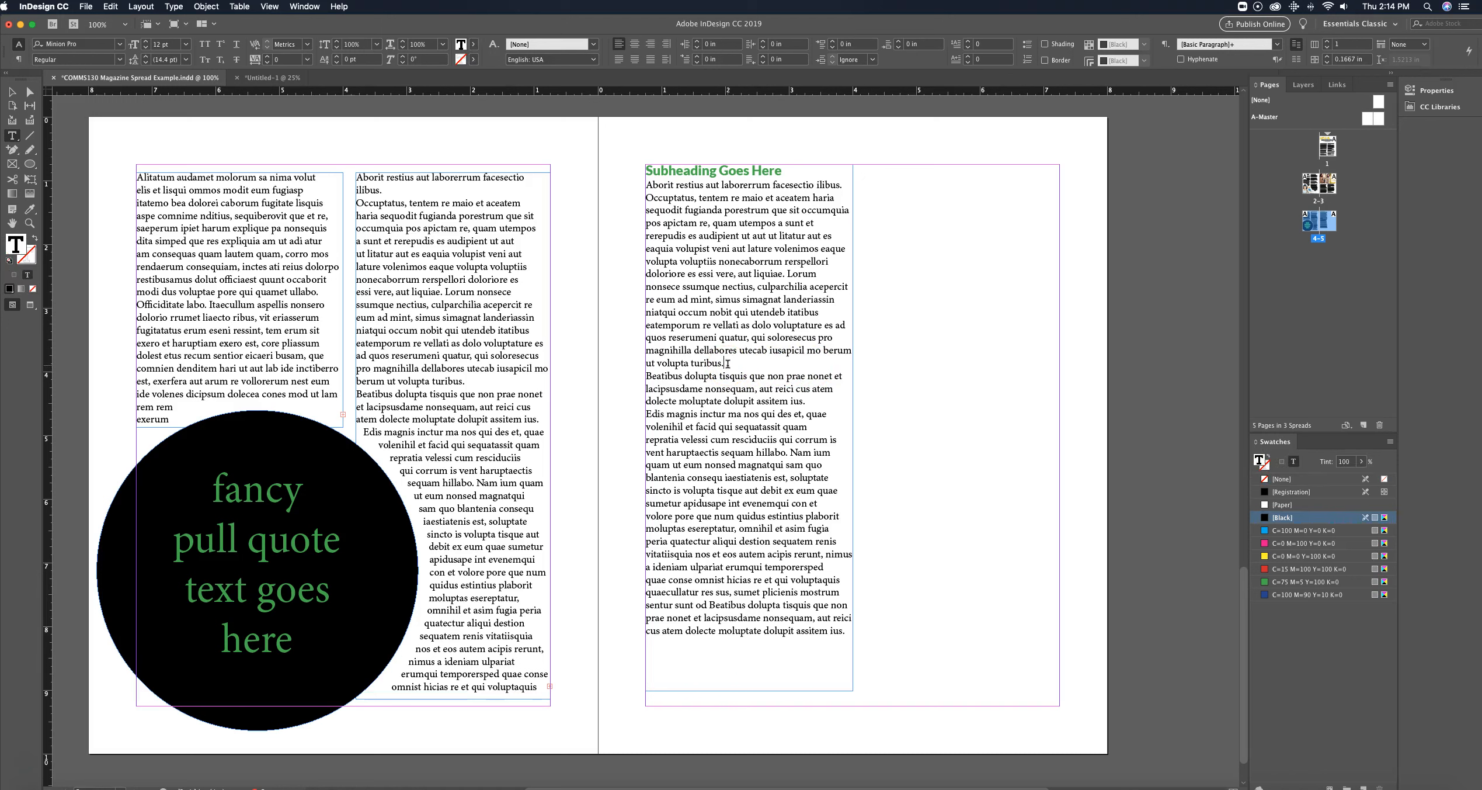
key(Return)
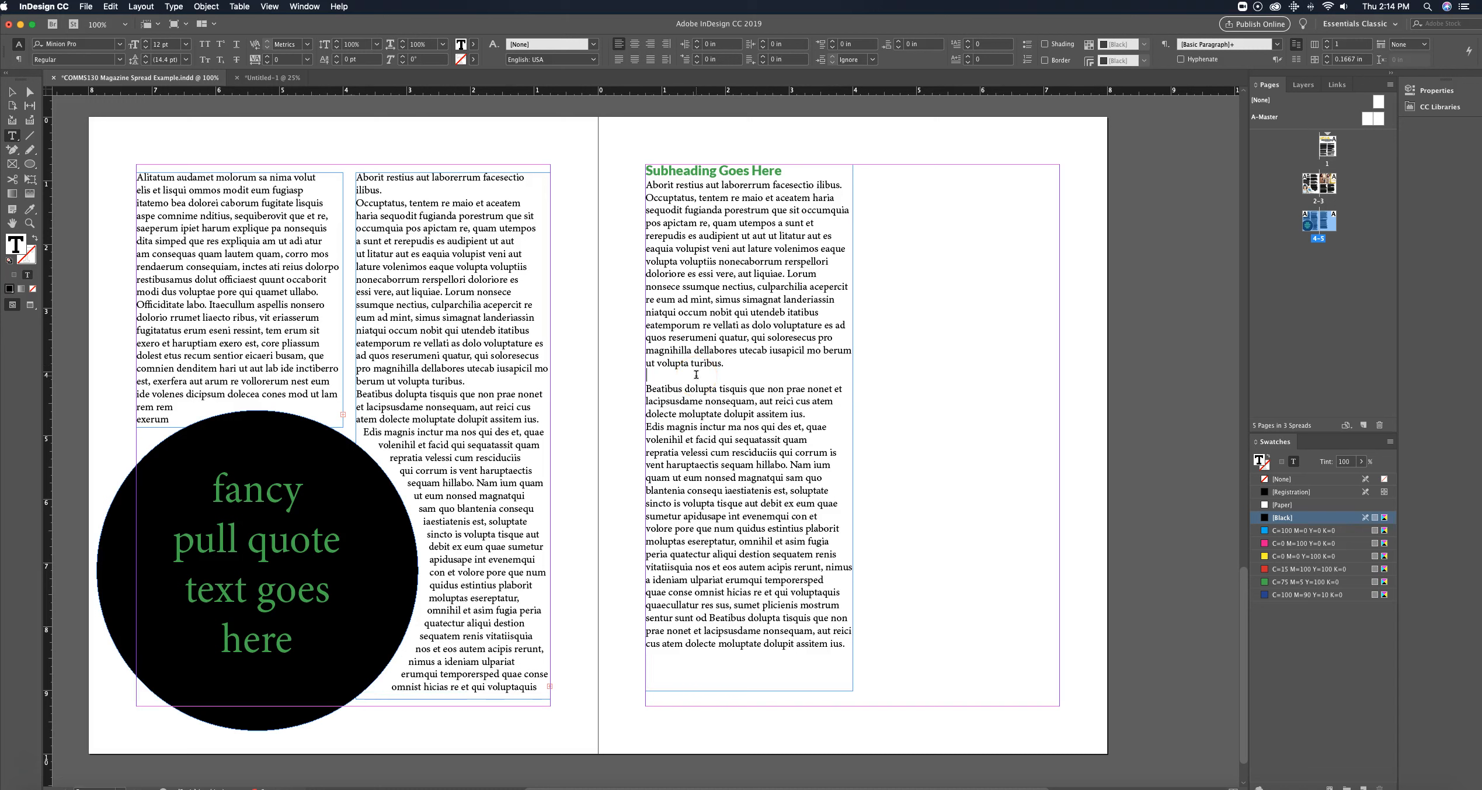
text(Subheading No.2 Goes Here)
Create a new paragraph style from the formatted "Subheading Goes Here" line
drag(782, 175, 658, 170)
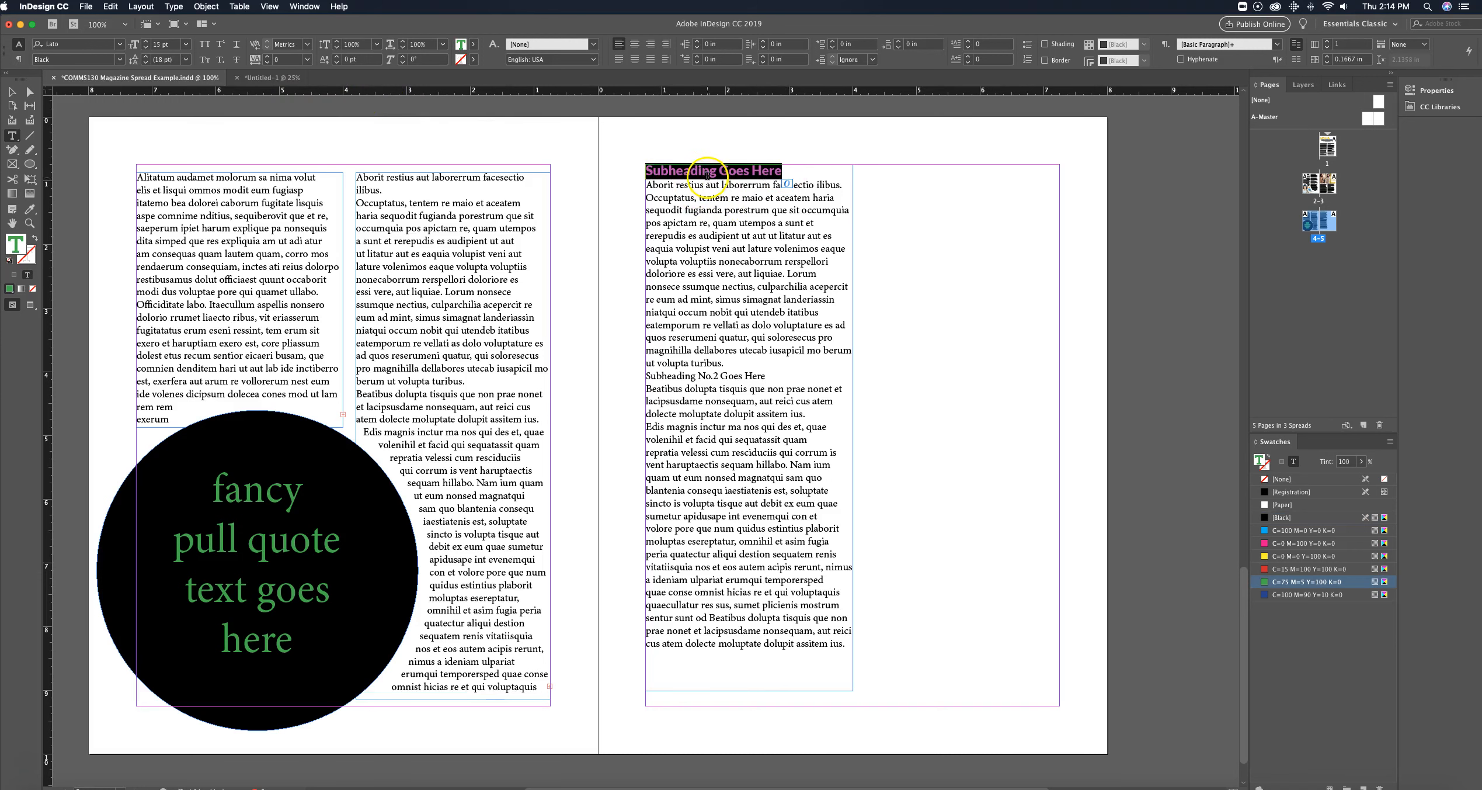
click(173, 6)
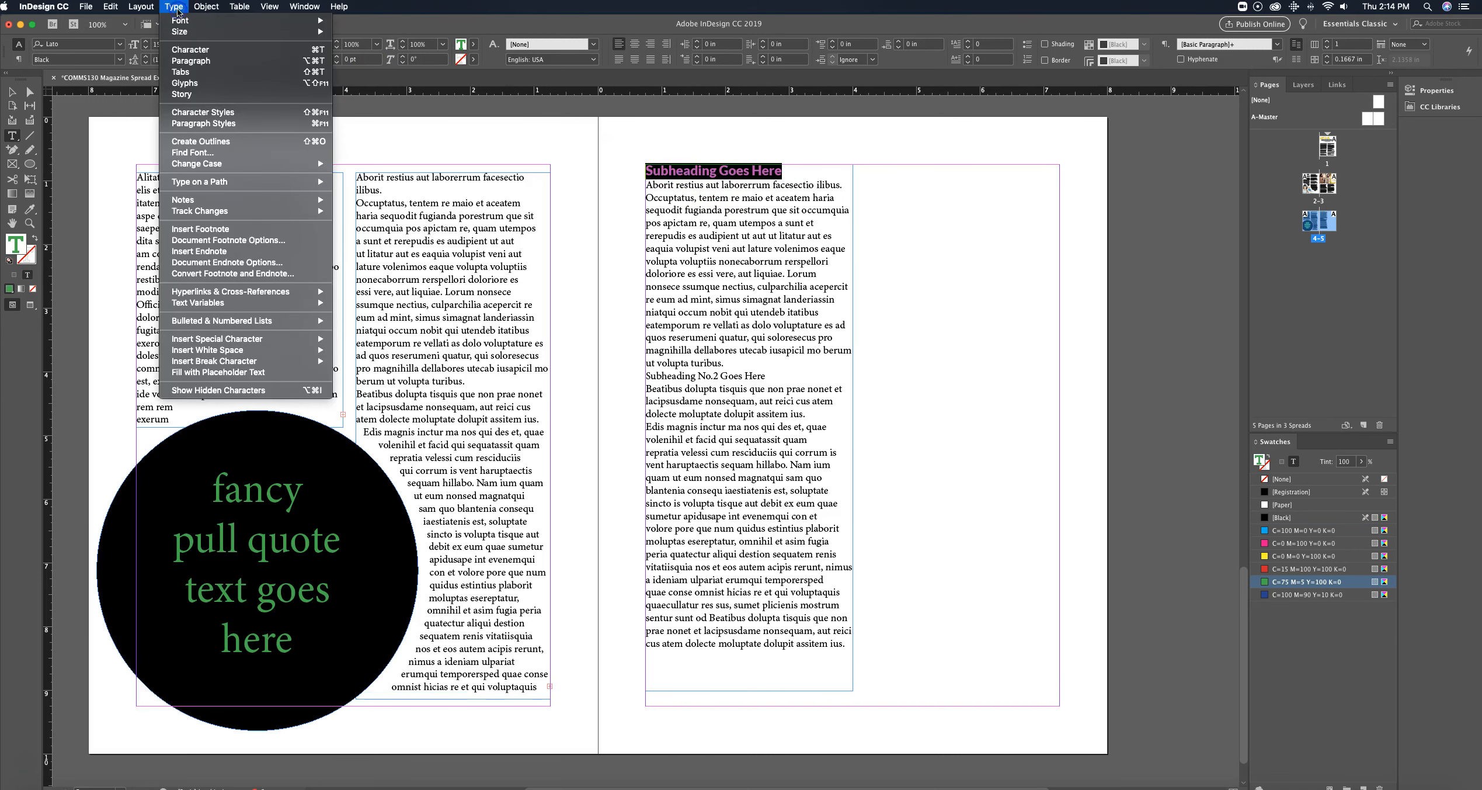
click(200, 123)
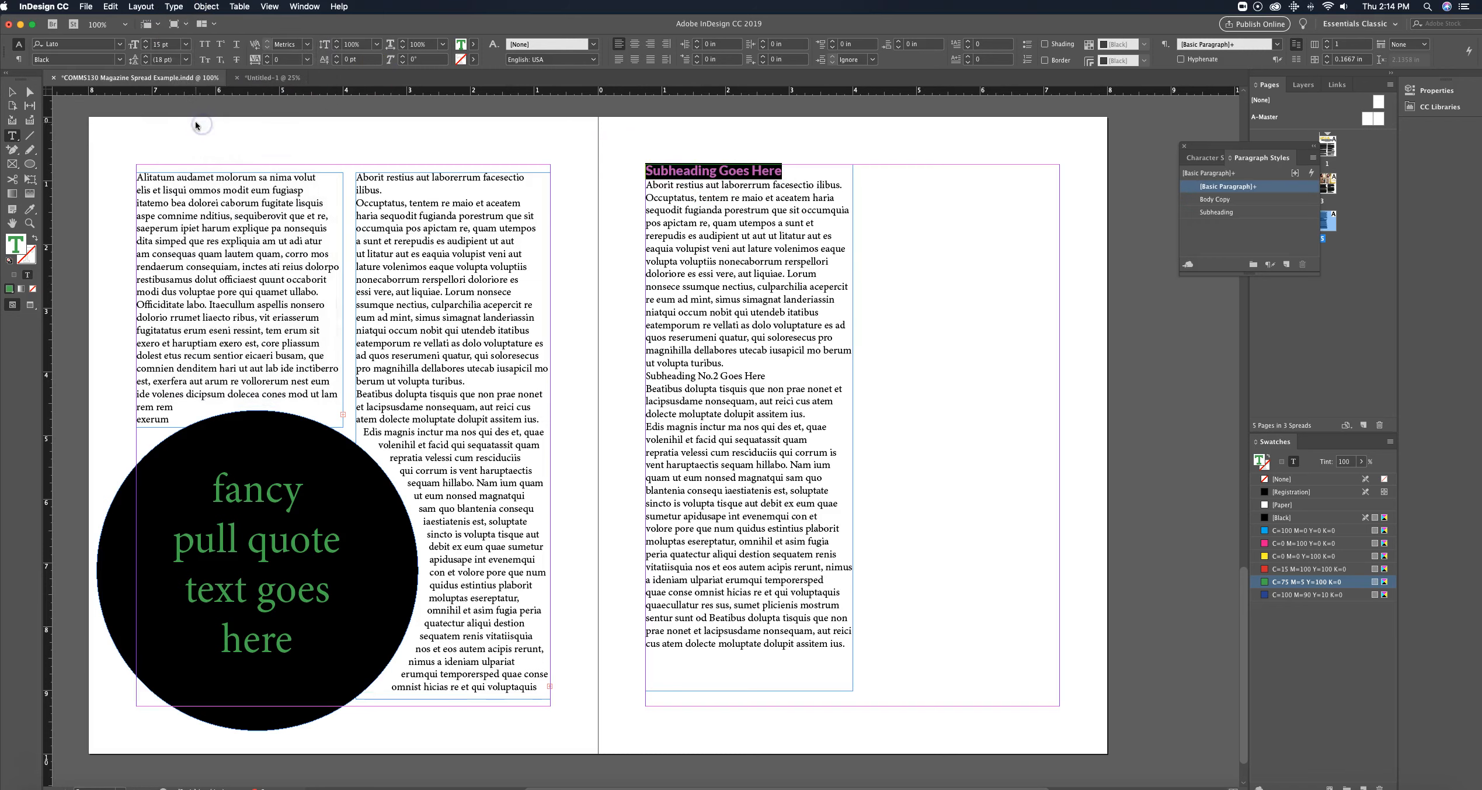
click(1287, 265)
click(1235, 200)
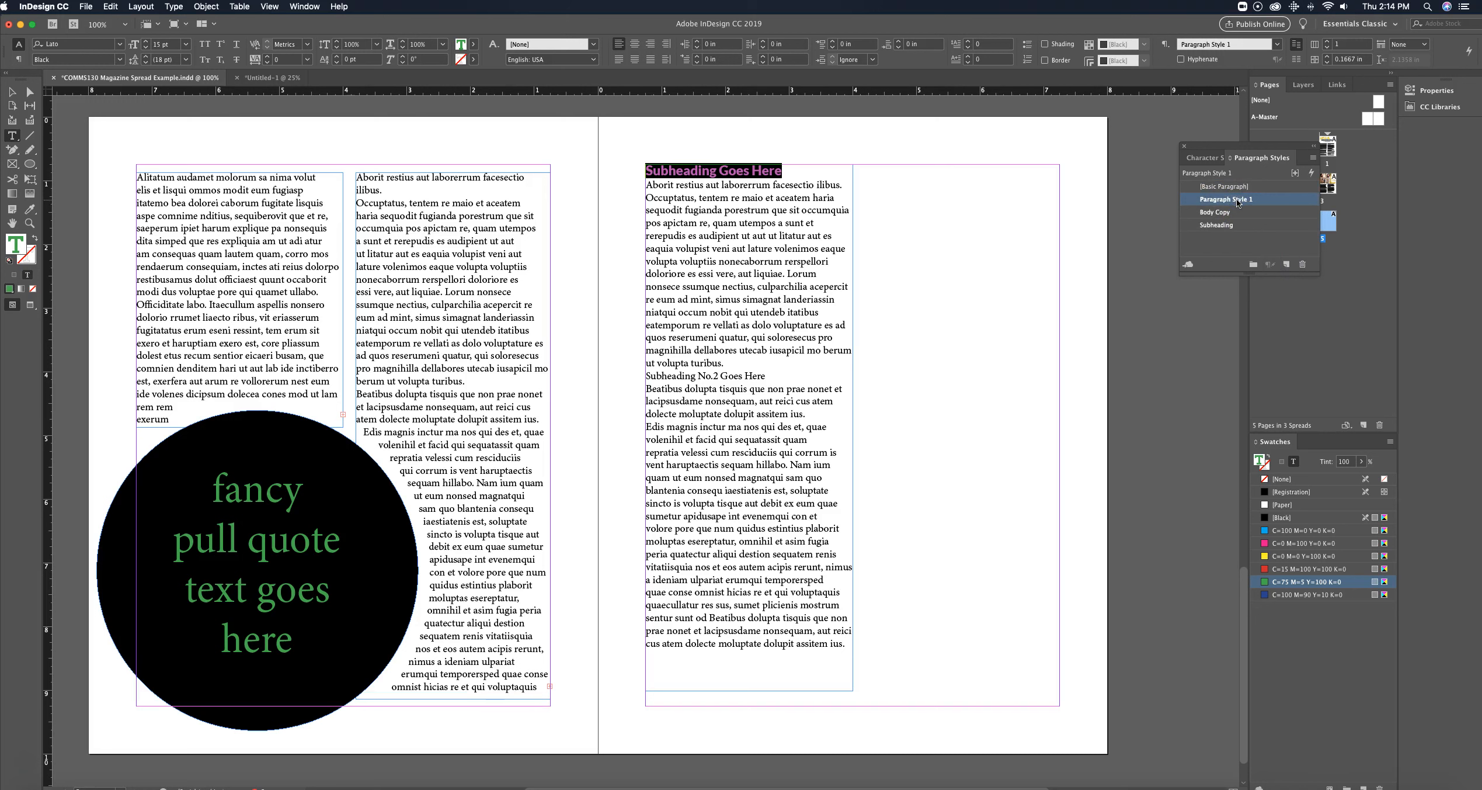
Rename the new paragraph style as Subheading 1, review its style options and accept them
click(1237, 198)
text(Subheading)
key(Return)
double_click(1220, 199)
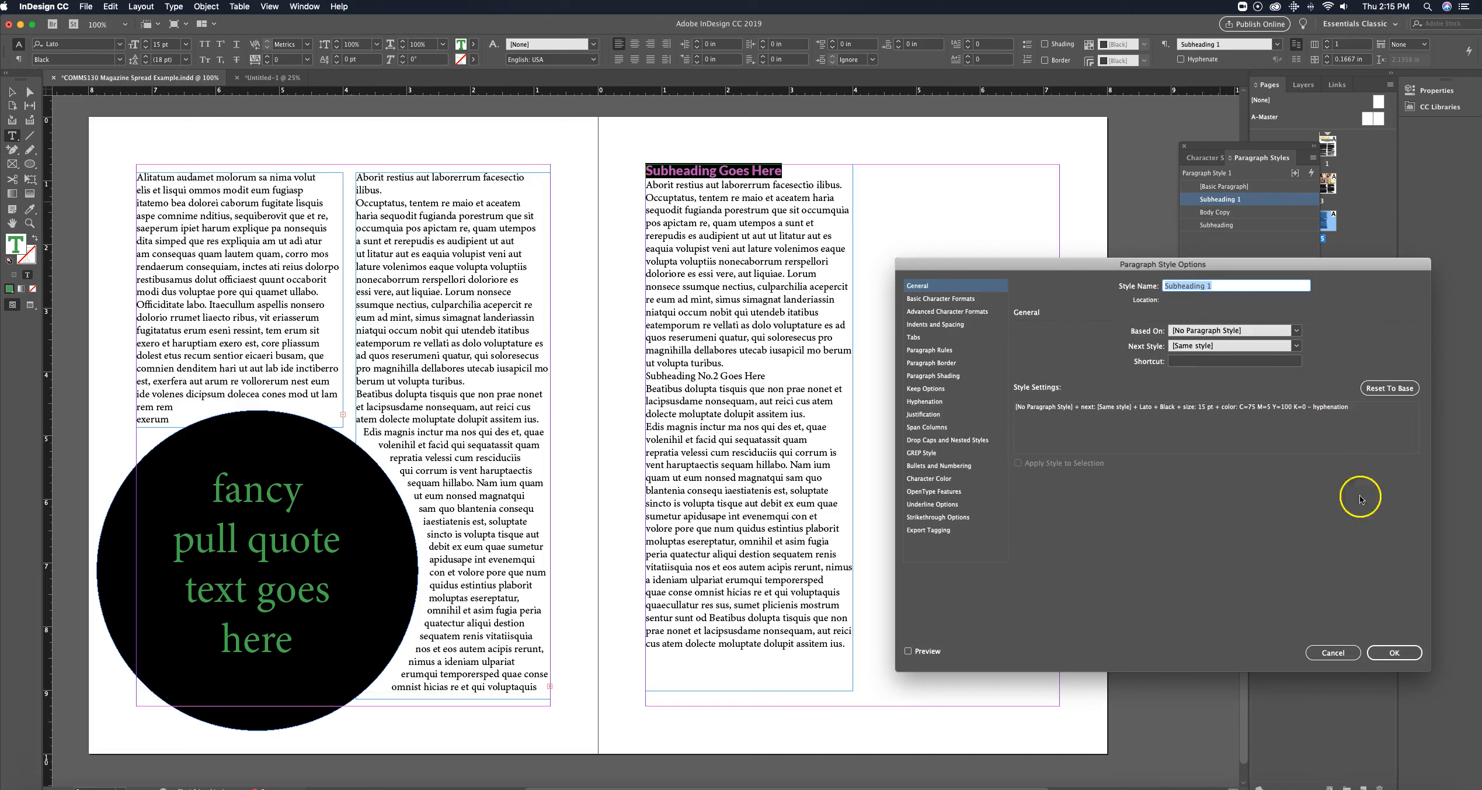
click(1395, 652)
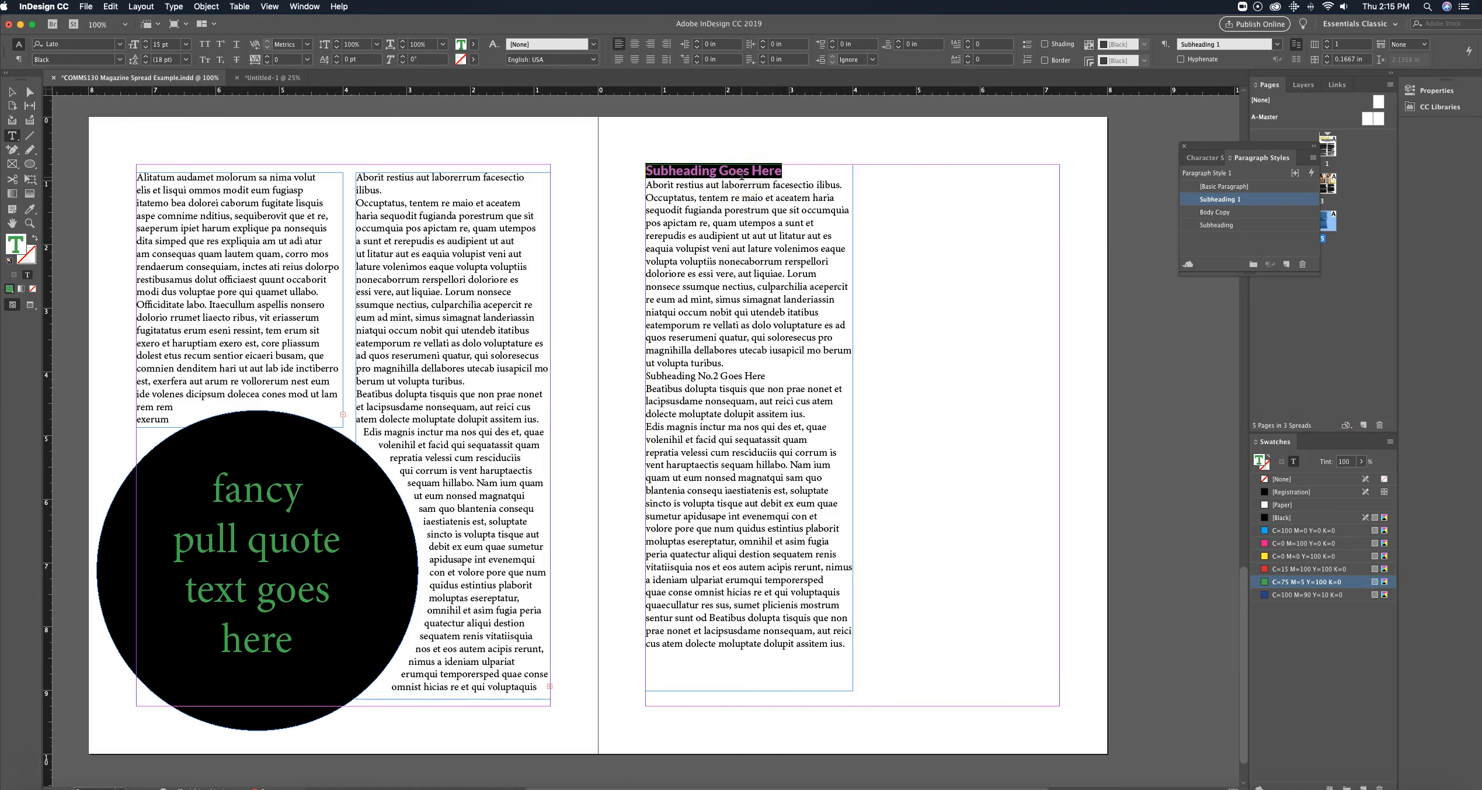
Apply the Subheading 1 paragraph style to the "Subheading No.2 Goes Here" line
click(648, 376)
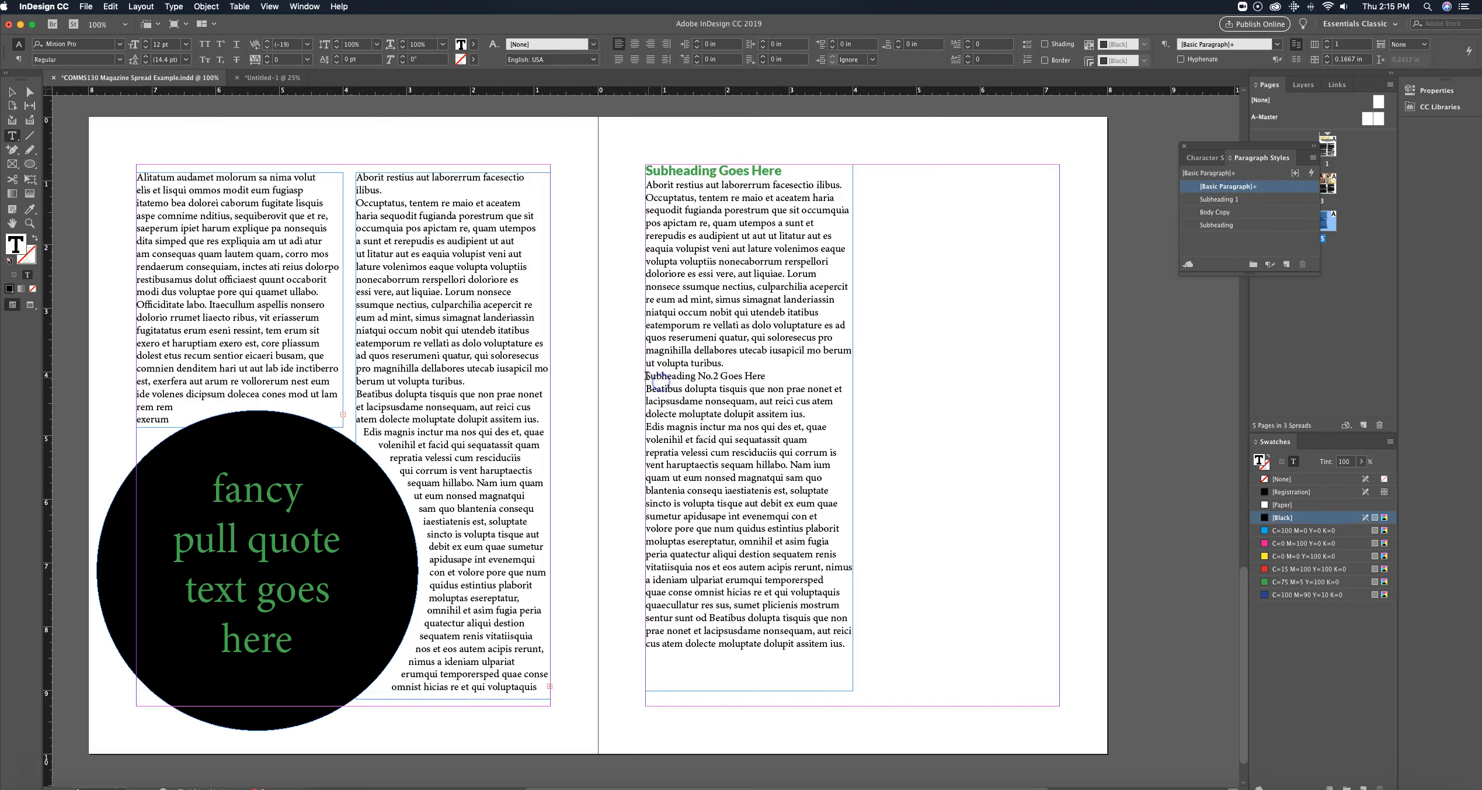
drag(647, 376, 770, 381)
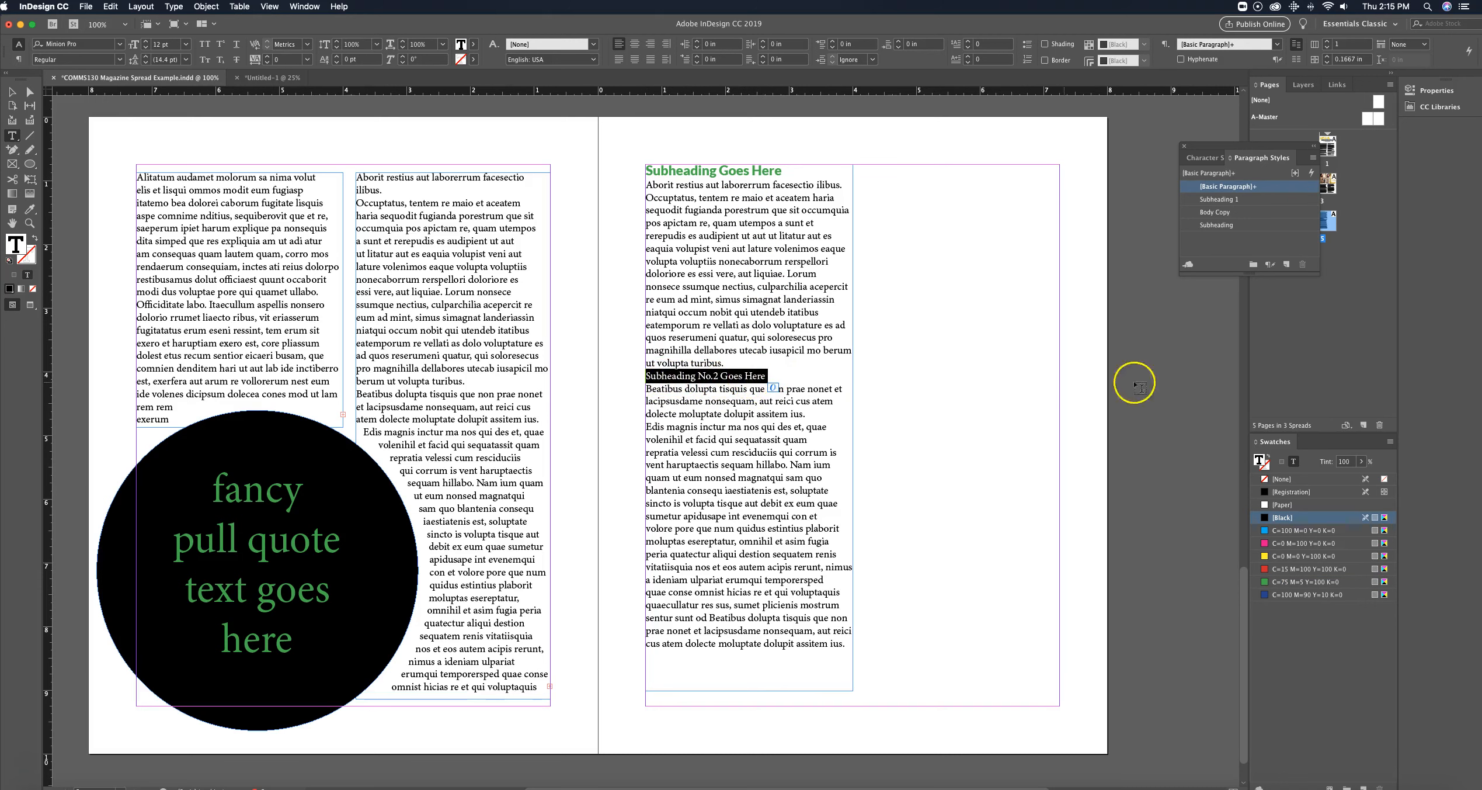
click(1214, 201)
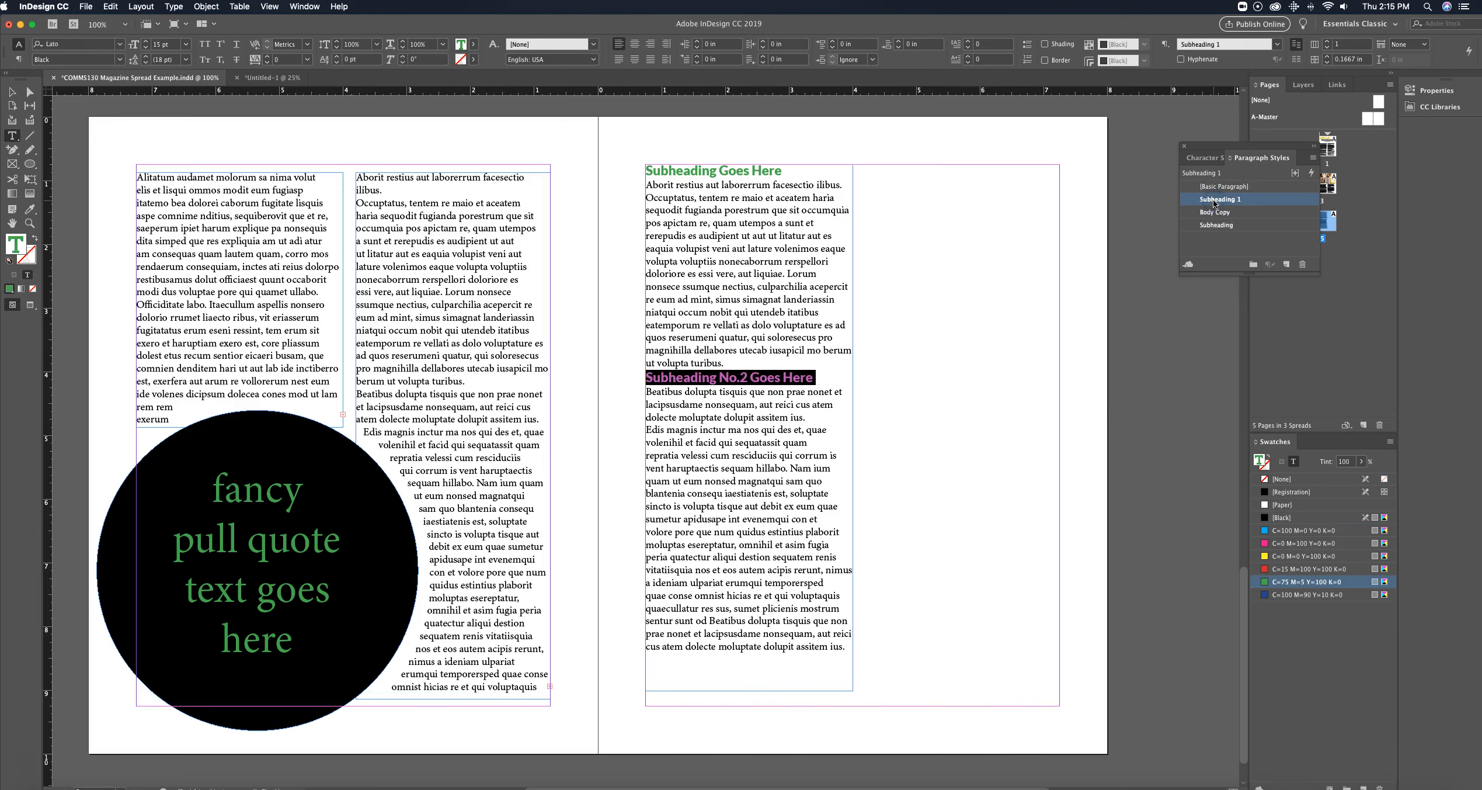
click(968, 326)
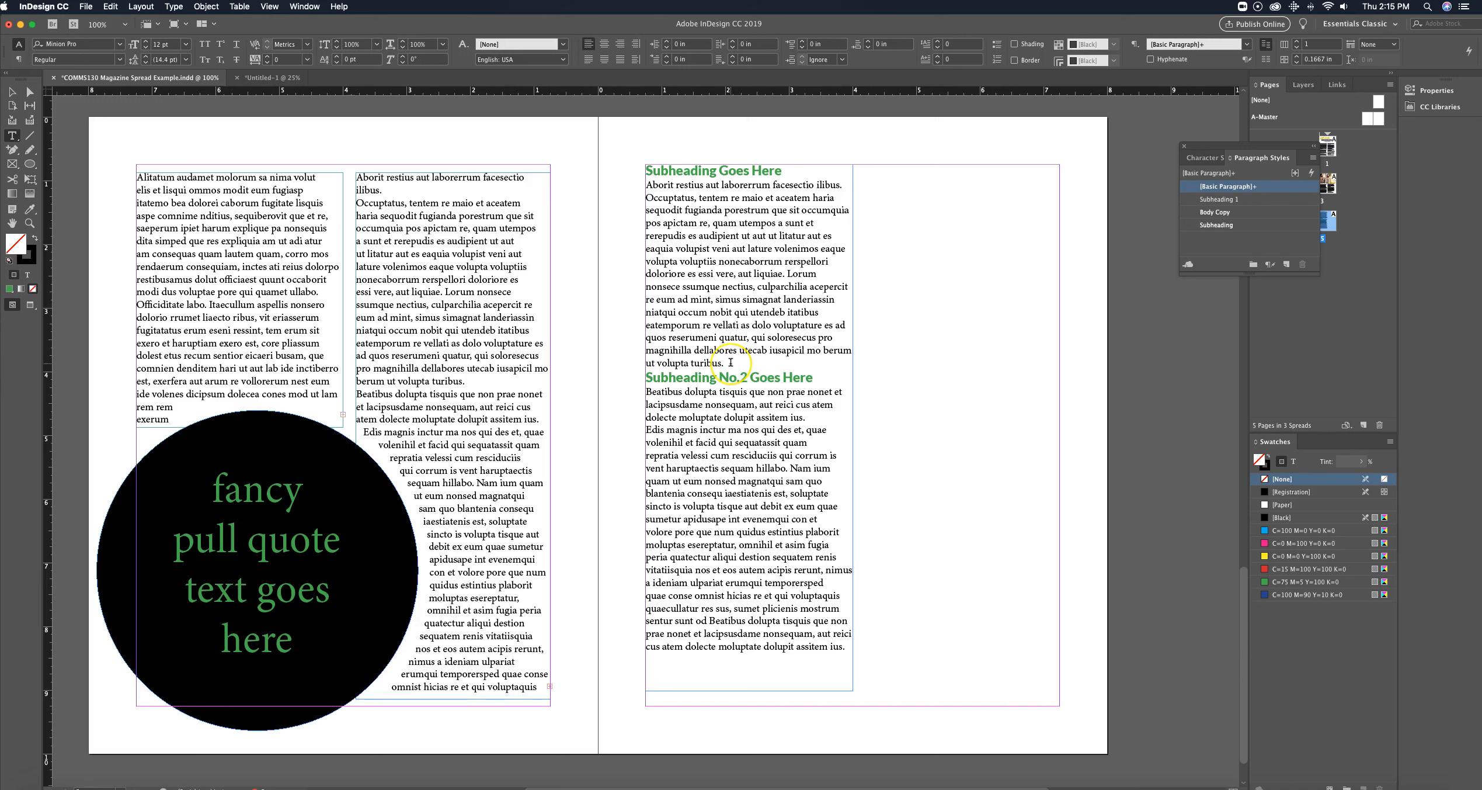
Insert a blank line above the "Subheading No.2 Goes Here" line
click(726, 363)
click(726, 364)
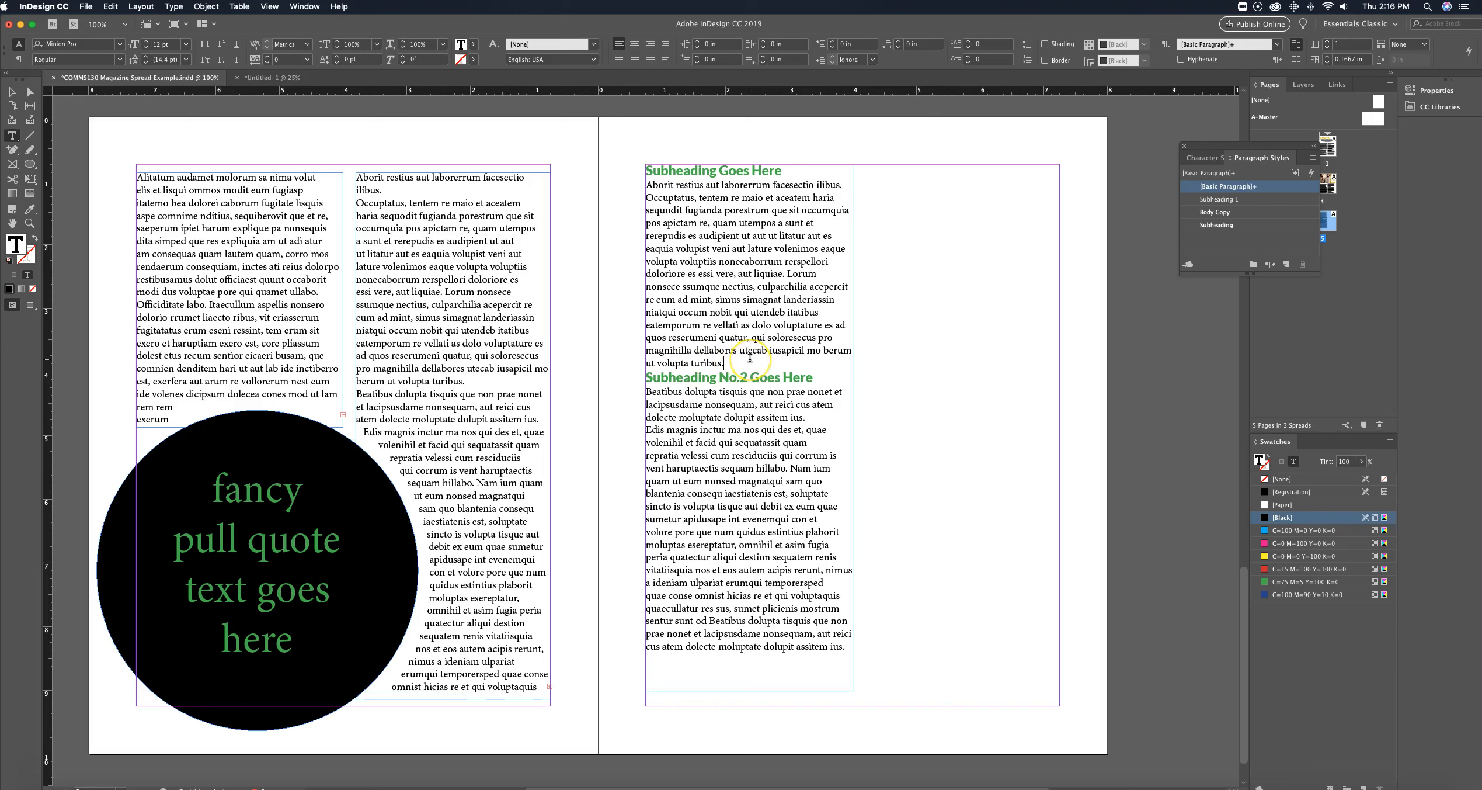
key(Return)
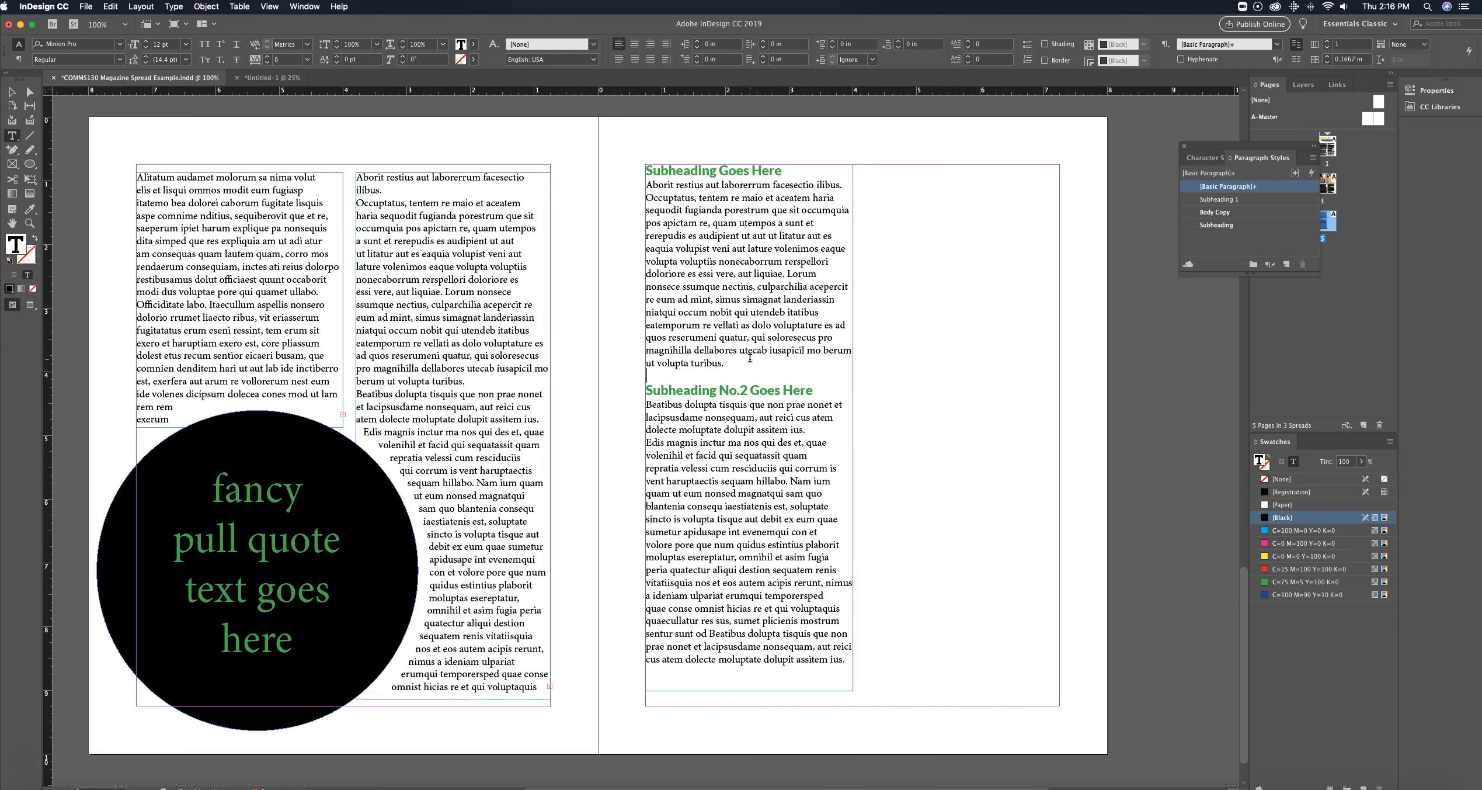
click(978, 474)
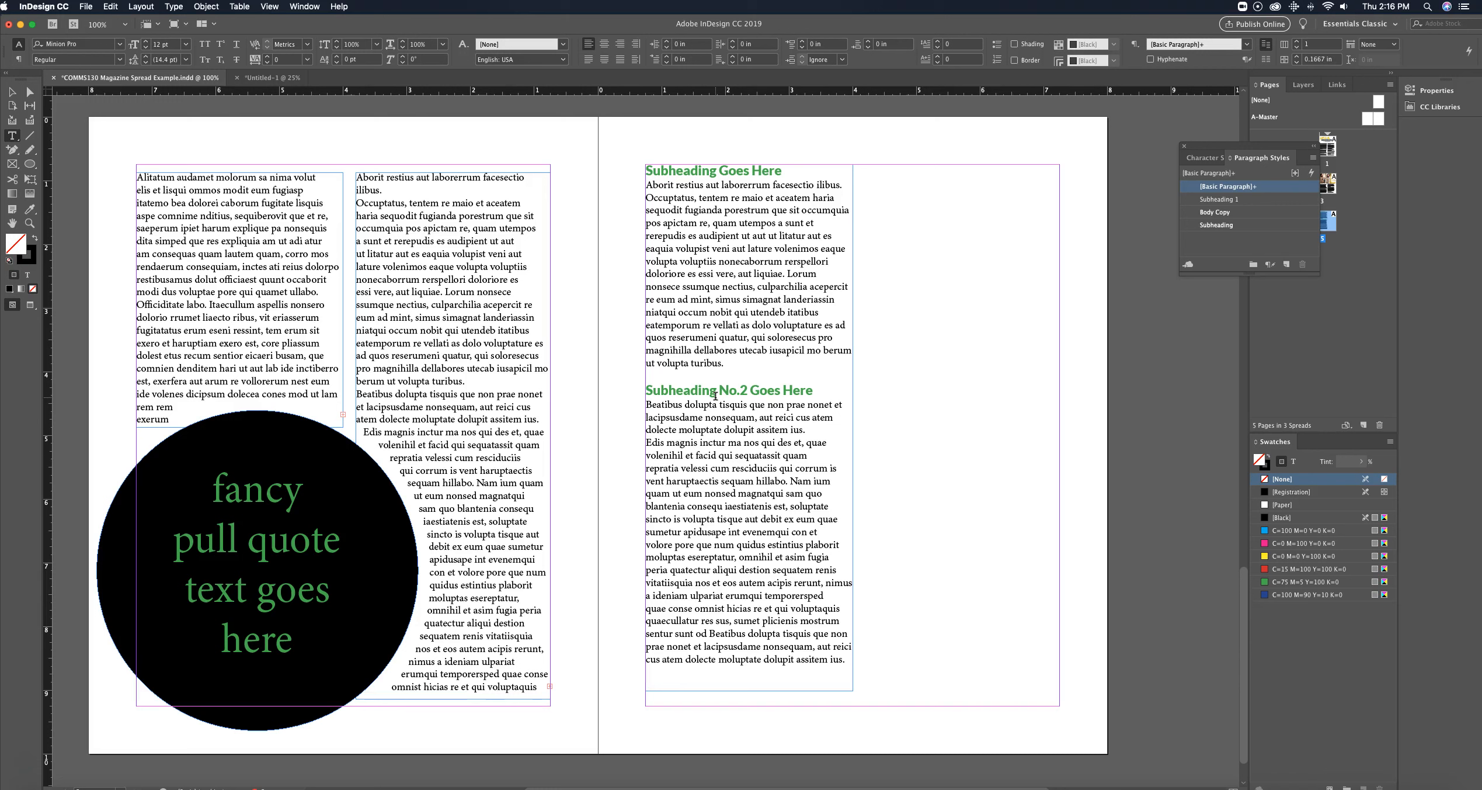
Set the leading to 20 pt for the first body line beneath "Subheading No.2 Goes Here"
click(710, 395)
click(647, 405)
shift+click(844, 404)
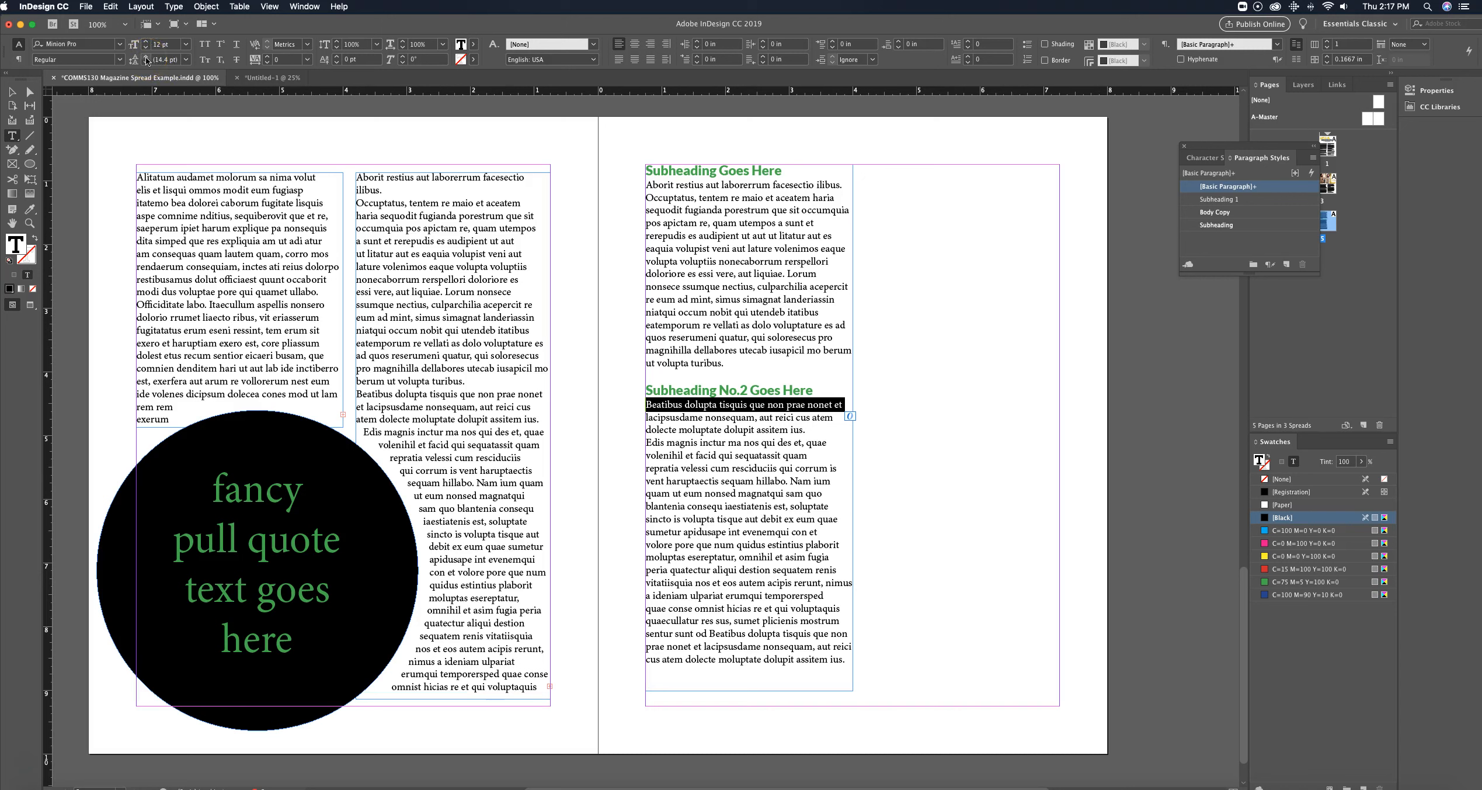
click(146, 56)
click(146, 57)
click(146, 57)
click(146, 56)
click(146, 57)
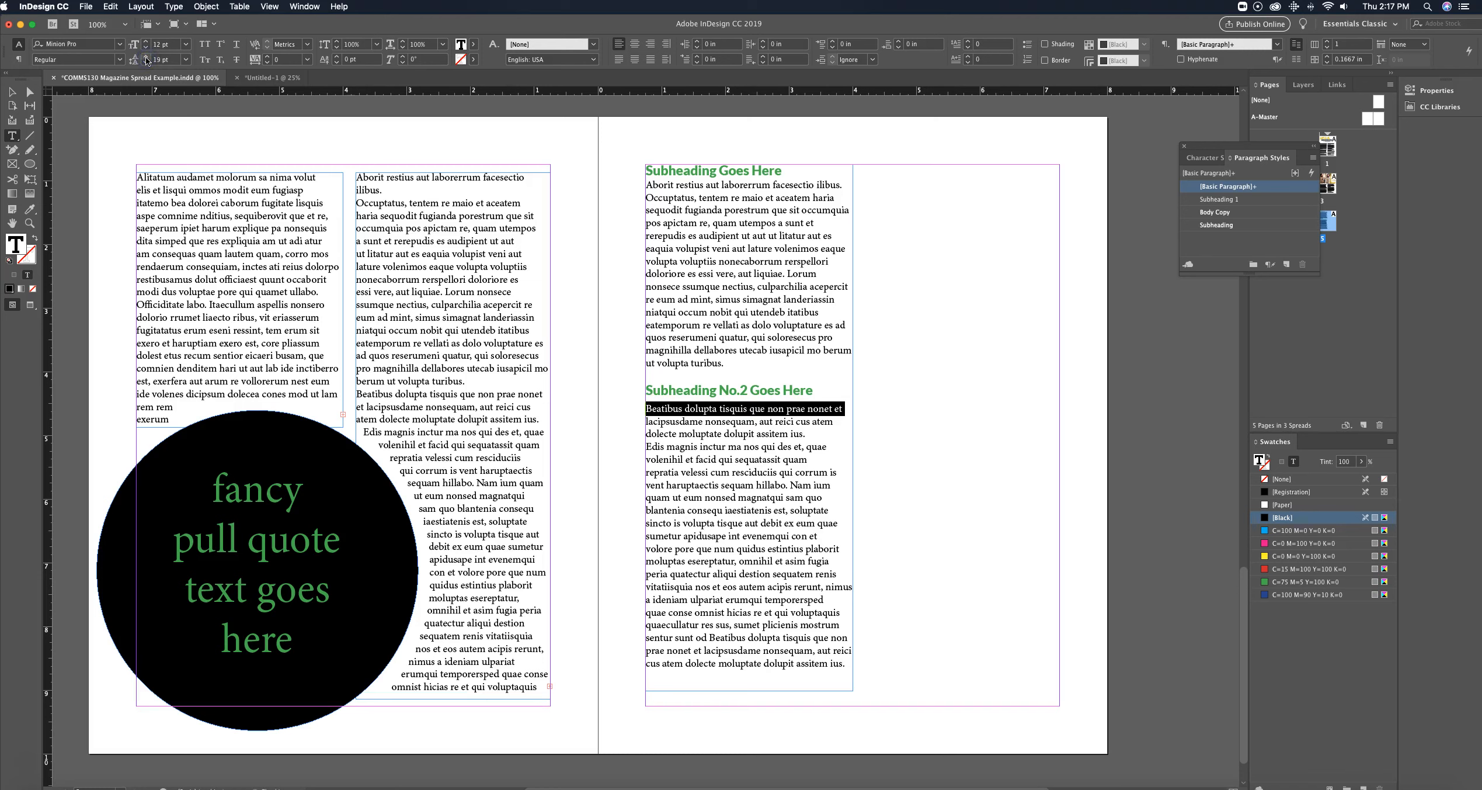
click(146, 57)
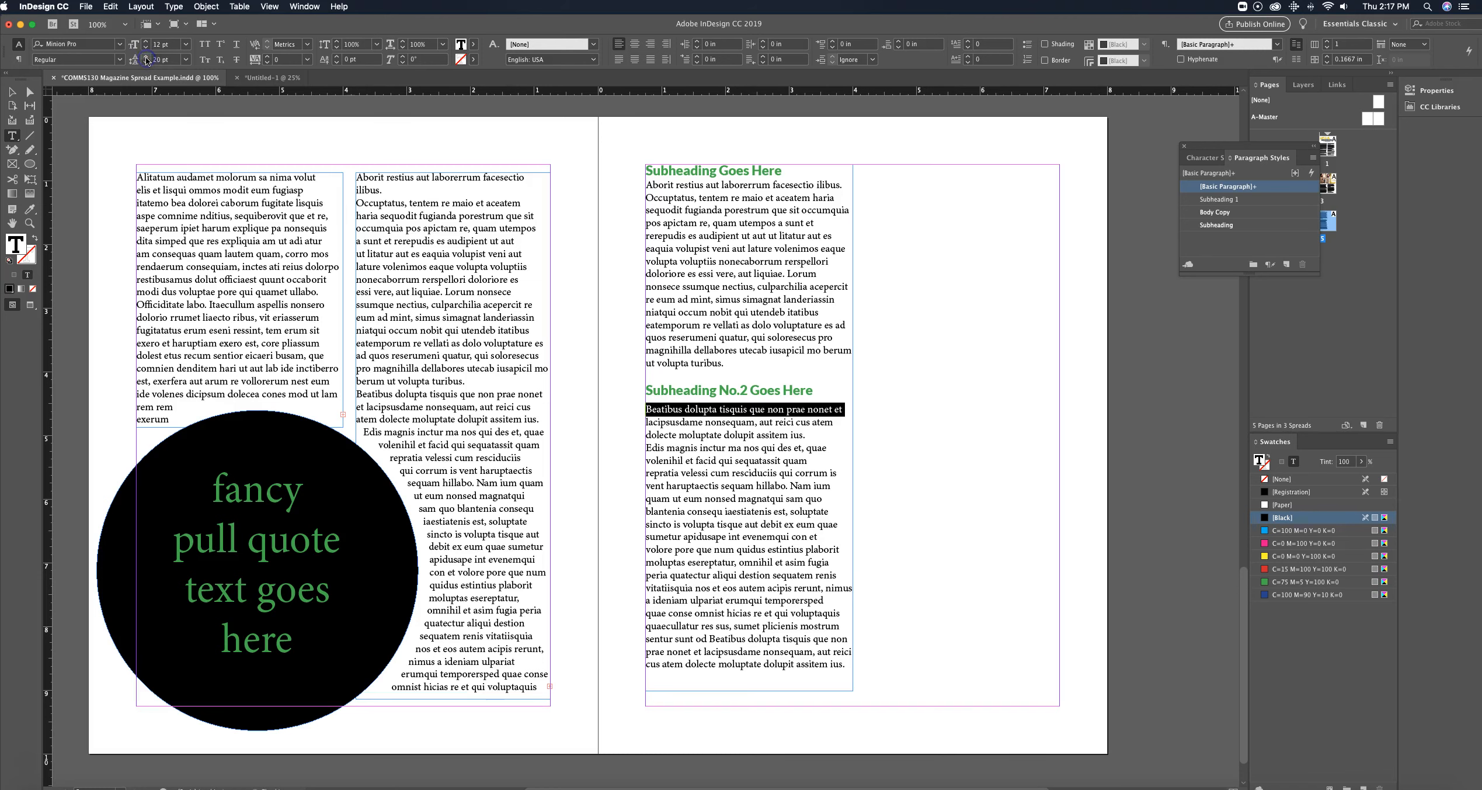
click(933, 458)
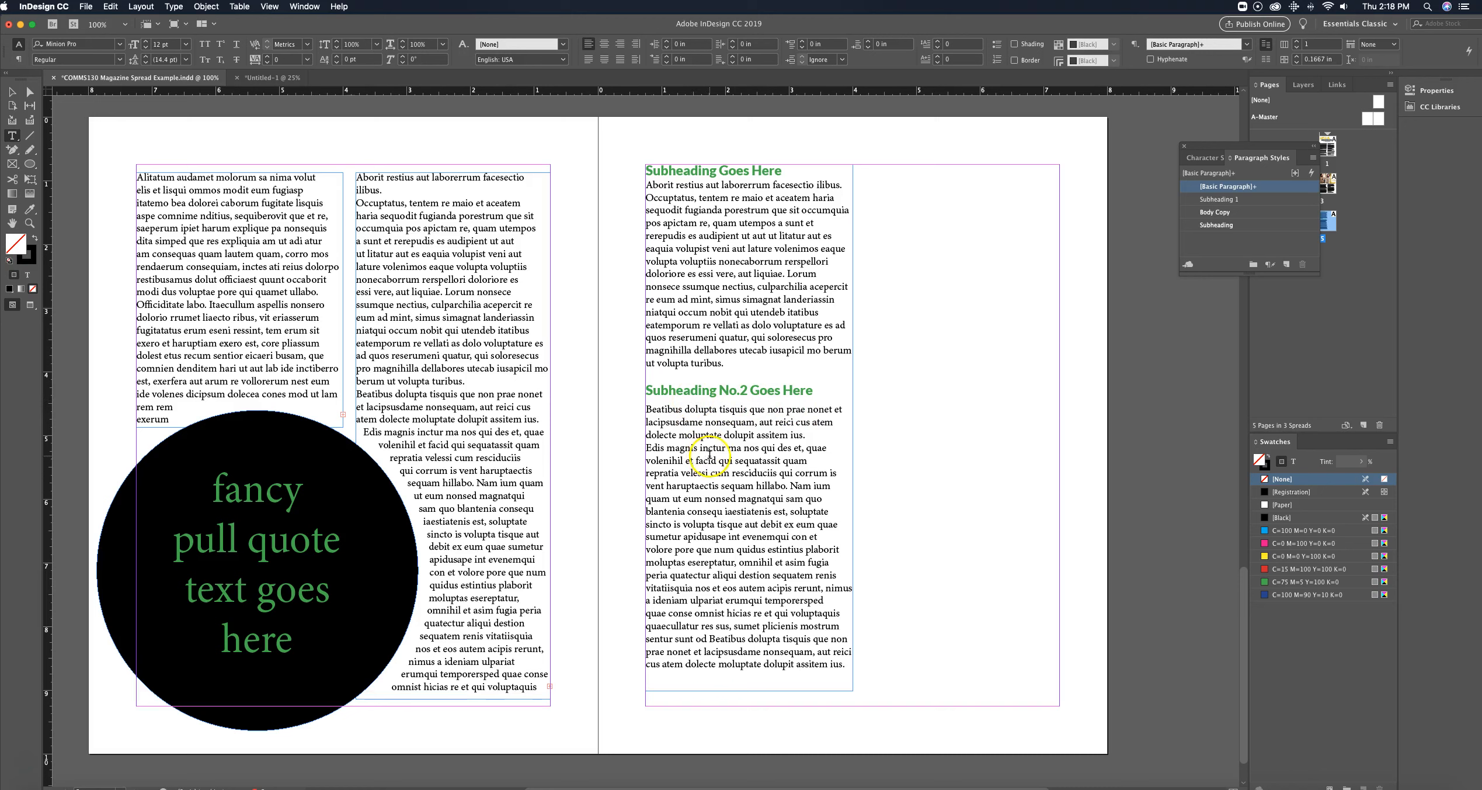
Try a leading of 18 pt on the four body lines starting with "Edis magnis inctur"
click(647, 448)
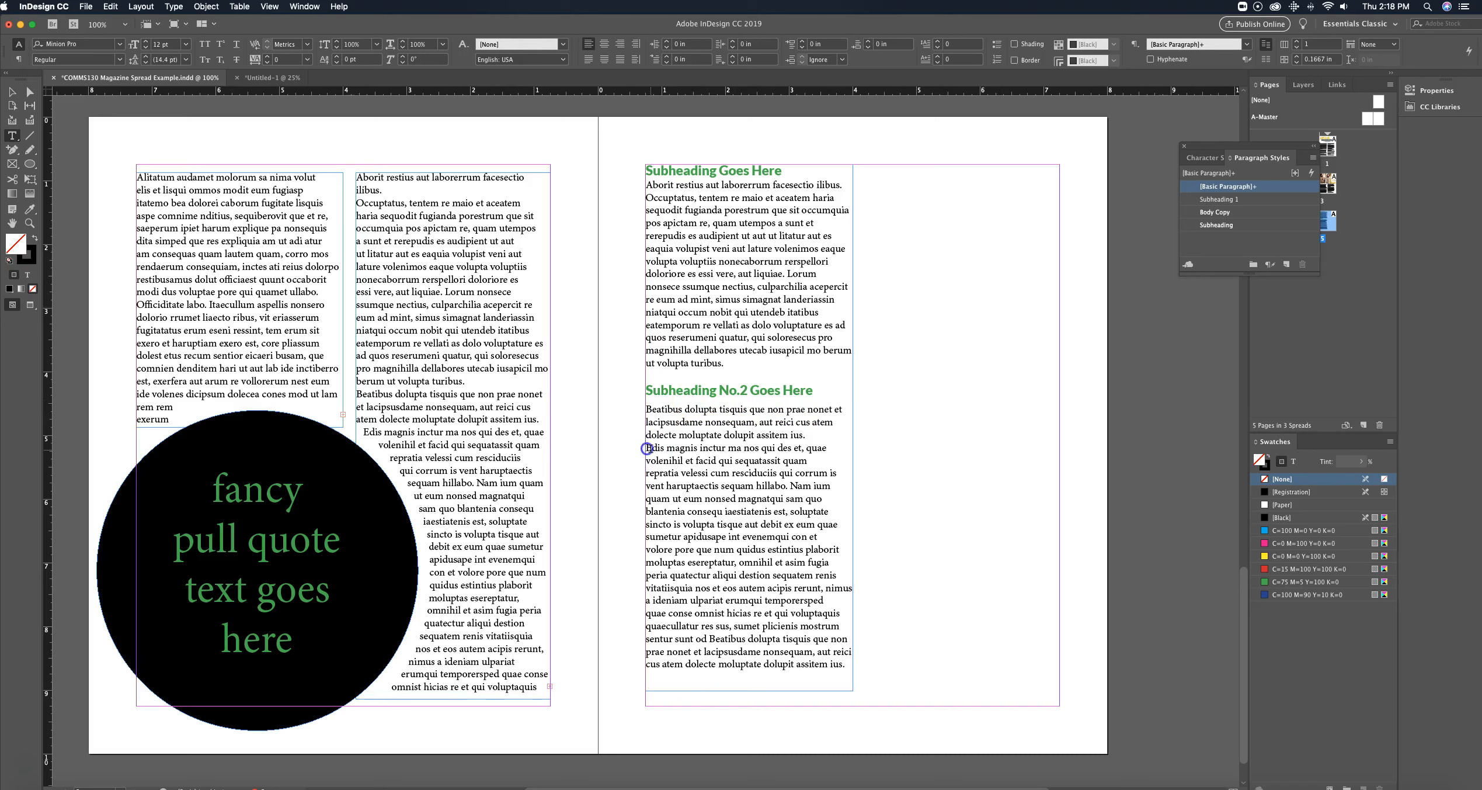
shift+click(834, 488)
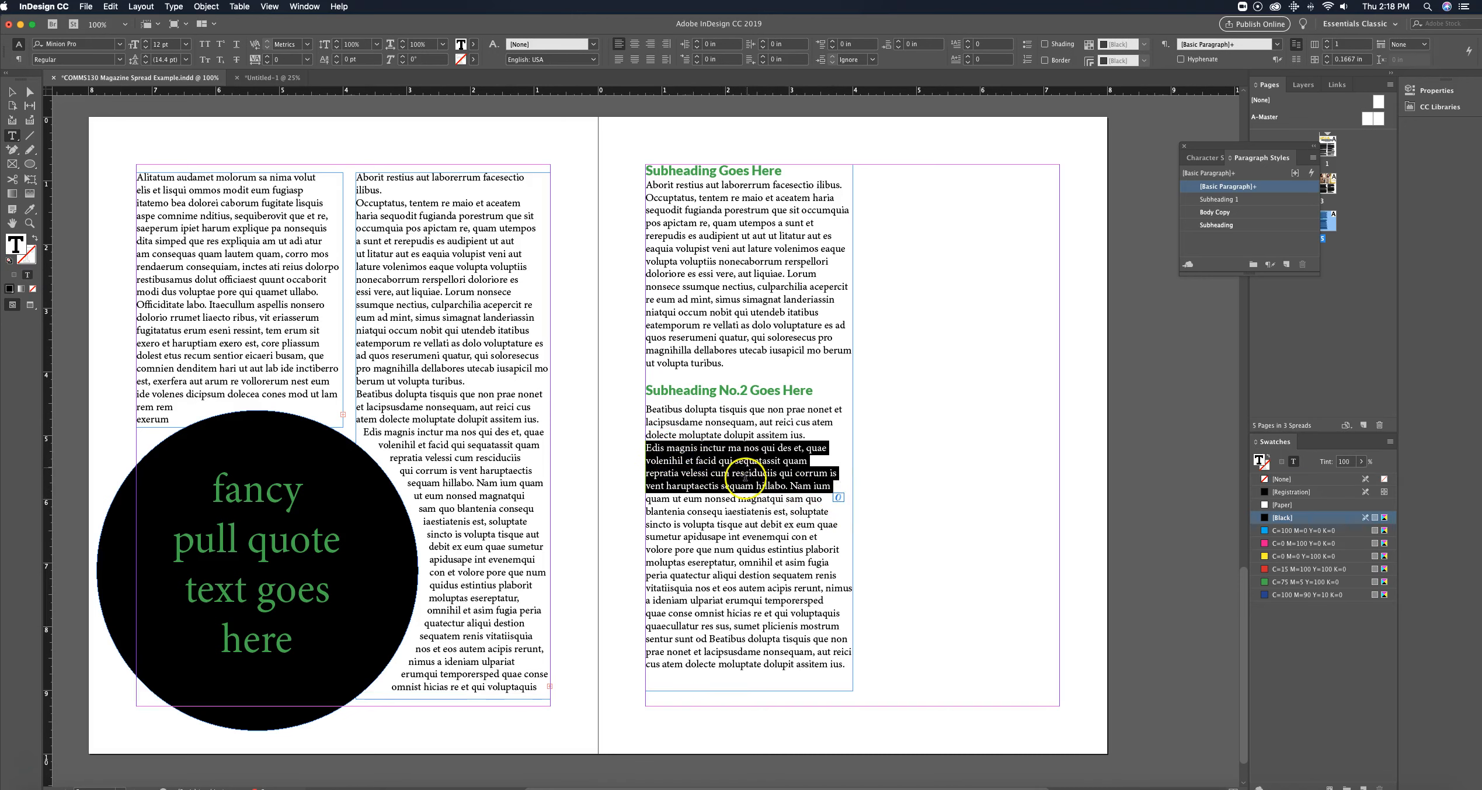
click(145, 58)
click(145, 57)
click(146, 57)
click(145, 57)
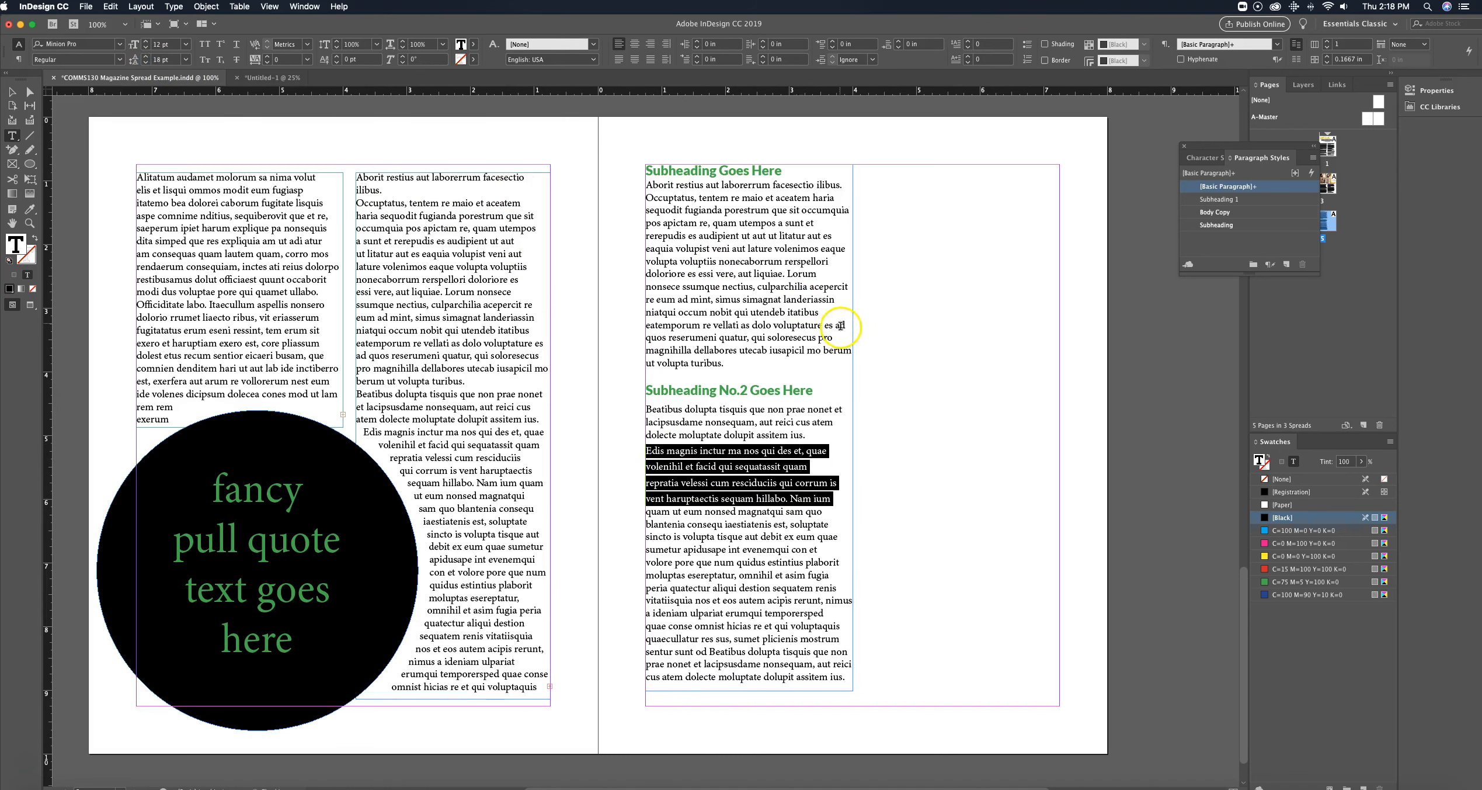
click(839, 438)
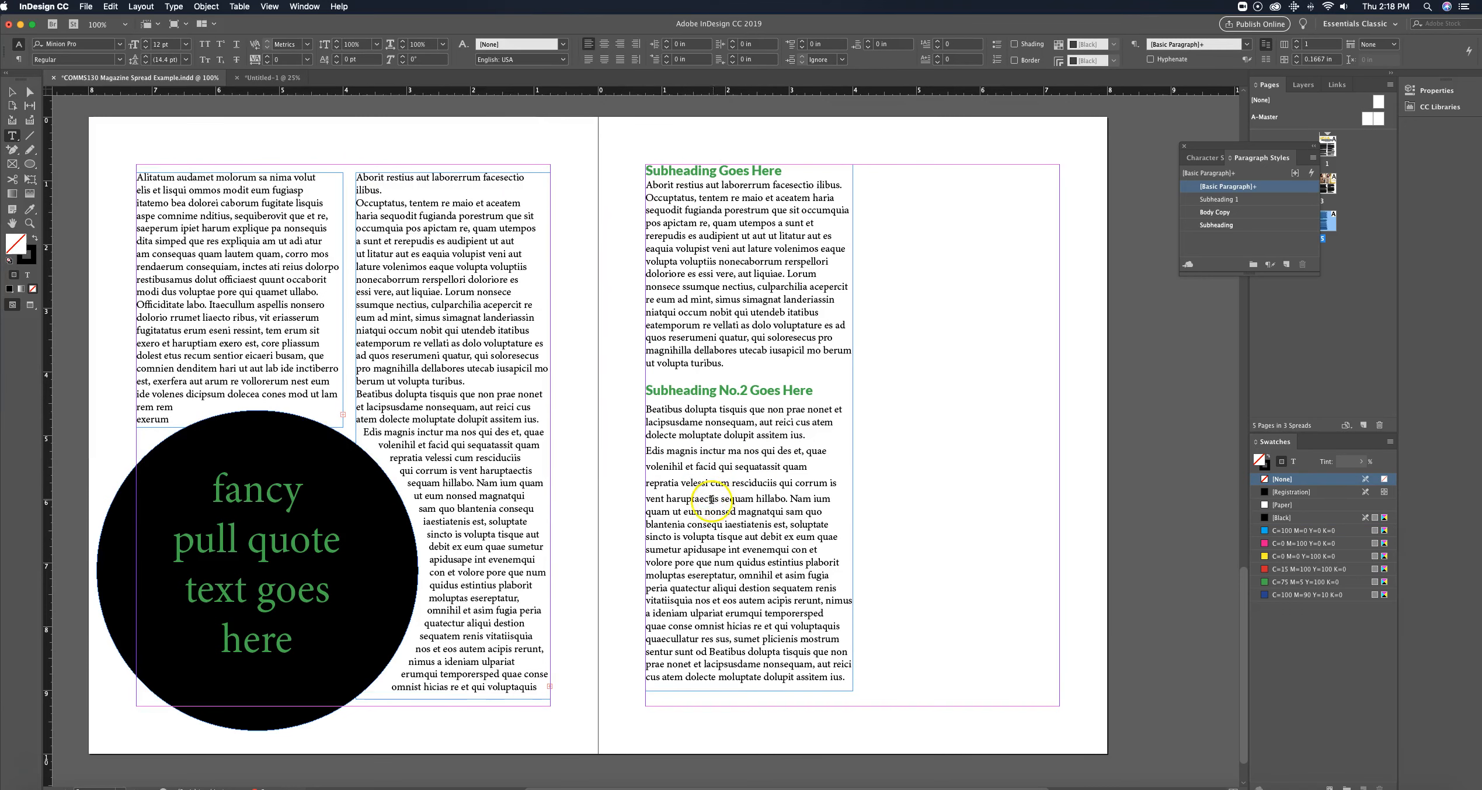
Undo the leading increases on the four "Edis magnis" lines and the last increase on the line beneath the second subheading
key(super+z)
key(super+z)
key(super+z)
key(super+z)
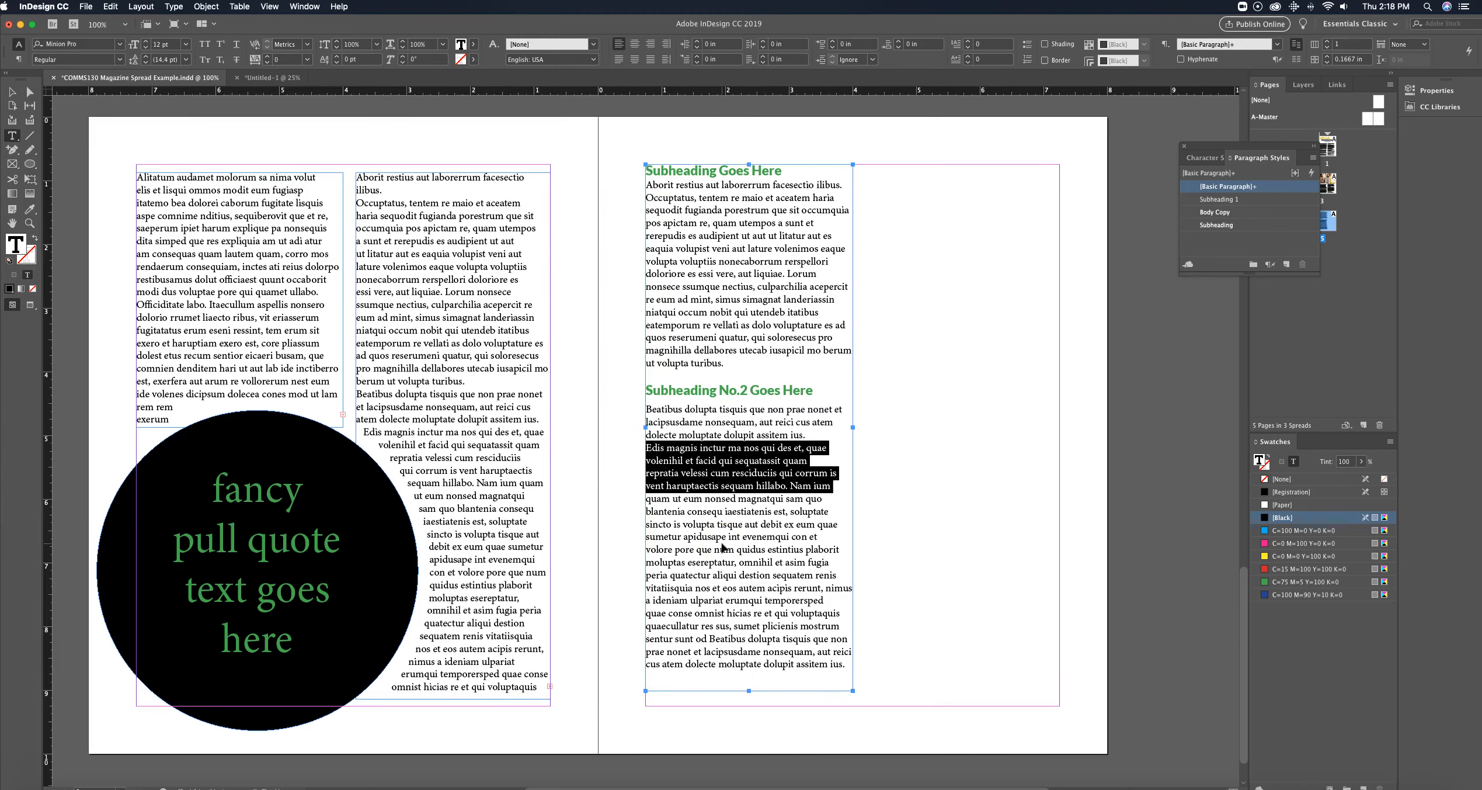
key(super+z)
click(1035, 466)
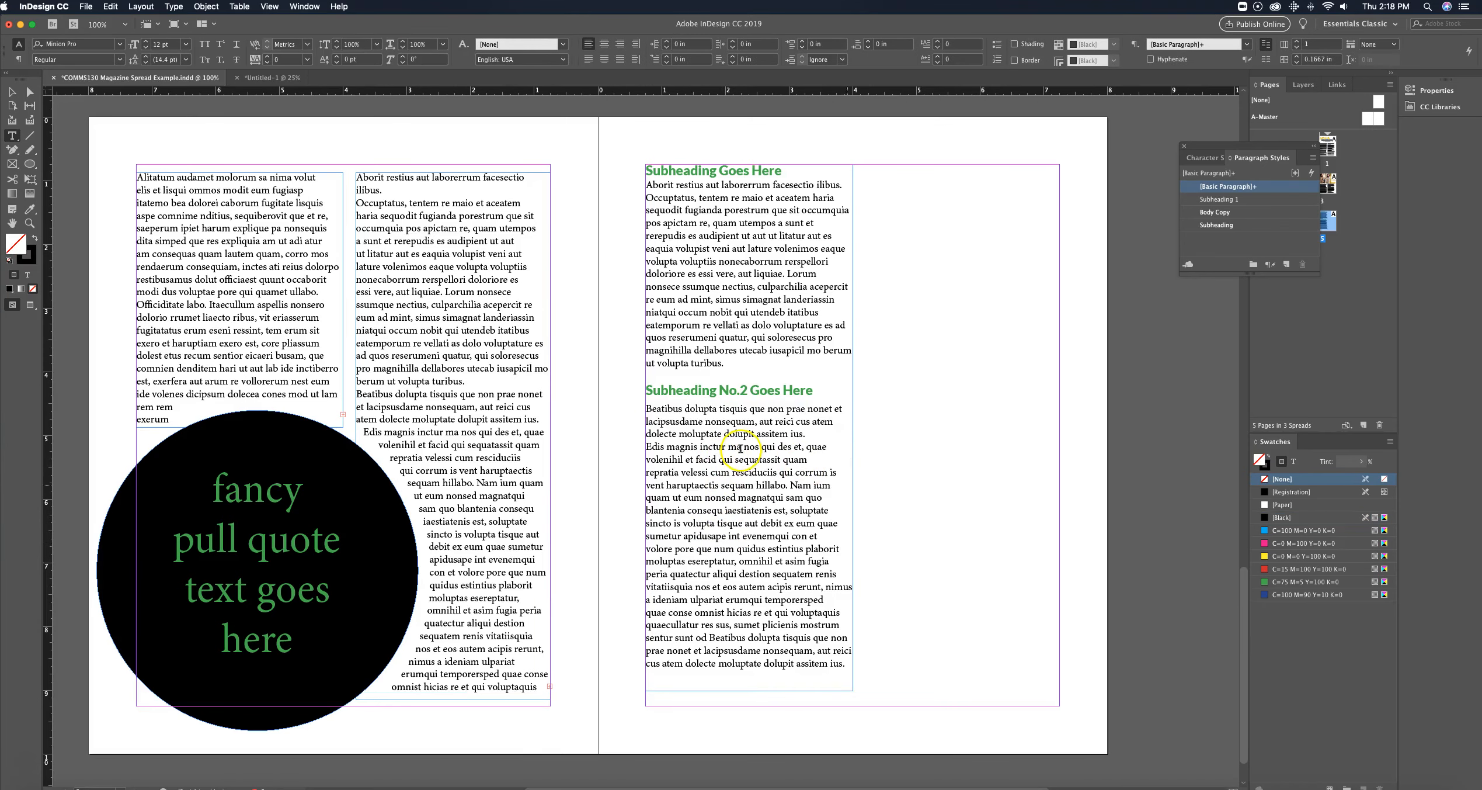